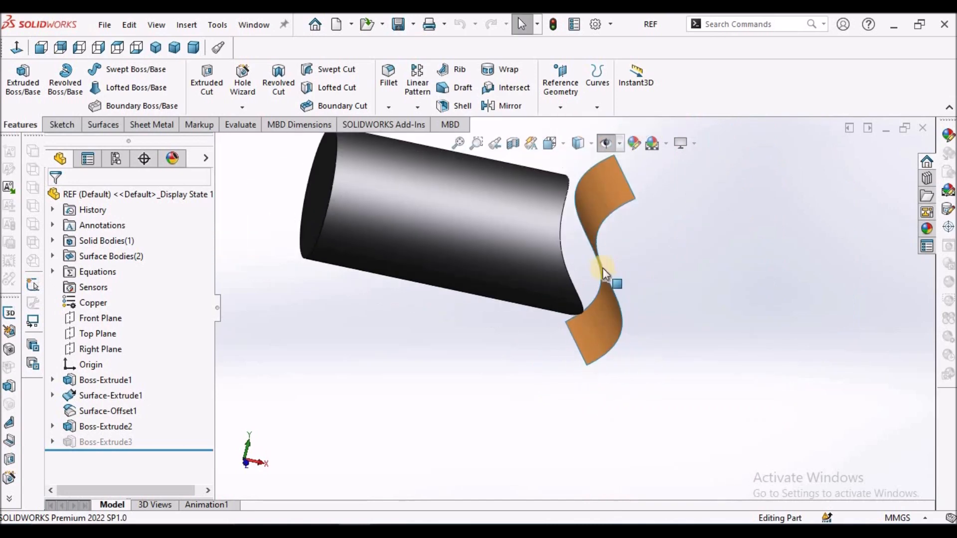
Activate the Translate Surface configuration of the REF part
middle_drag(521, 240, 368, 260)
click(116, 160)
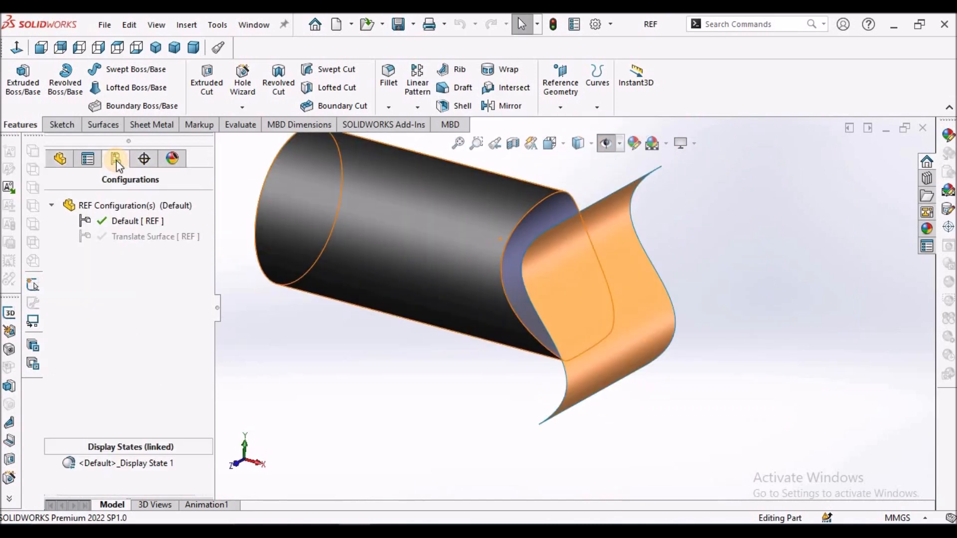
click(164, 236)
double_click(163, 236)
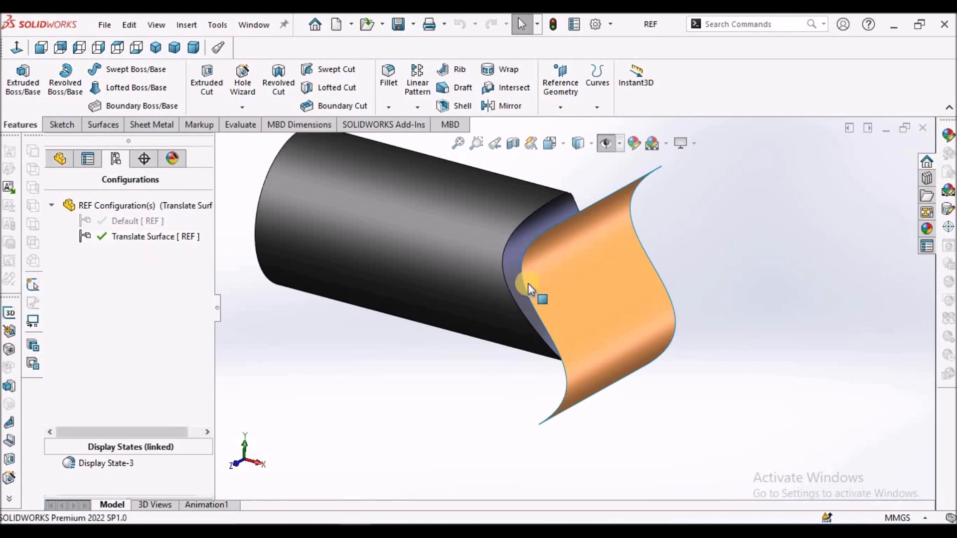
Examine the gap between the cylinder's contoured end and the curved orange surface, and return to the isometric view
scroll(561, 325, down, 5)
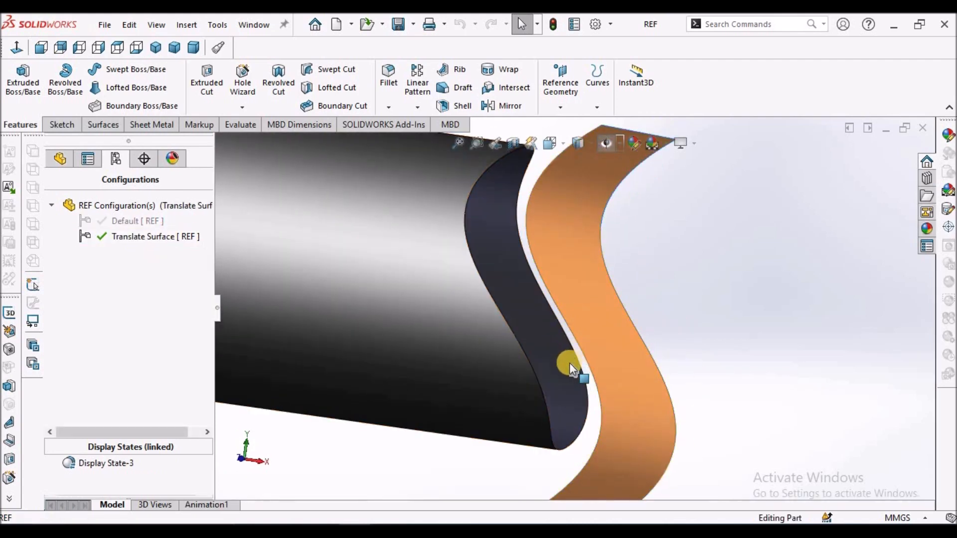
scroll(569, 363, down, 4)
scroll(585, 373, up, 4)
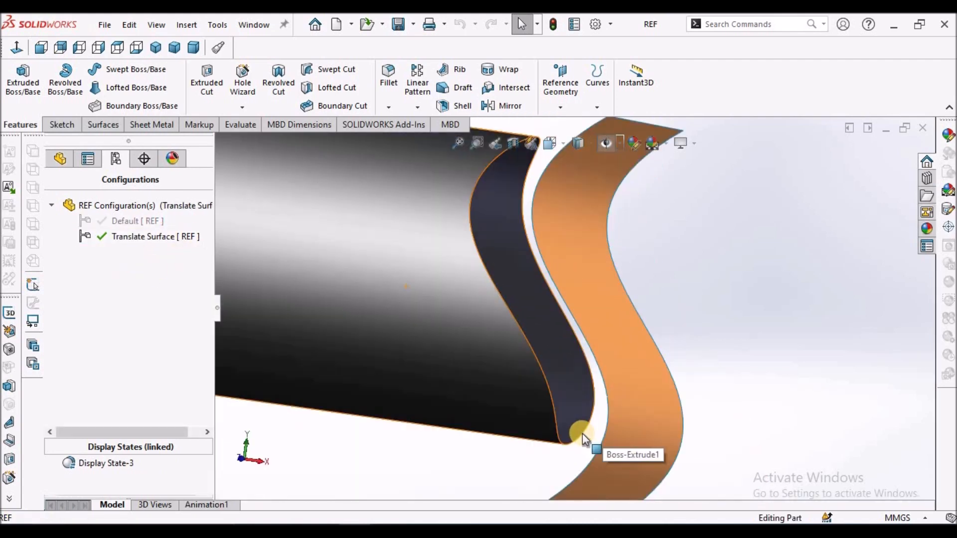
click(573, 394)
click(732, 415)
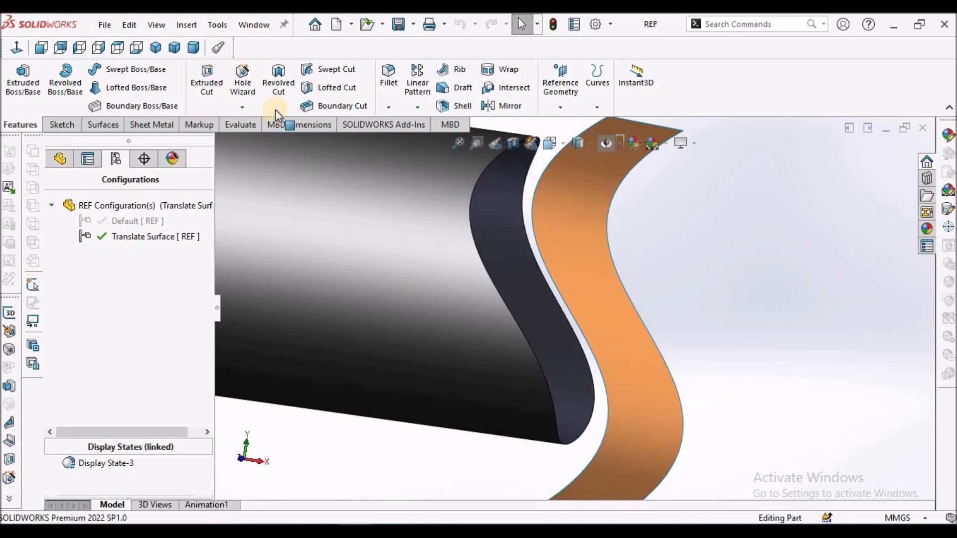
click(156, 48)
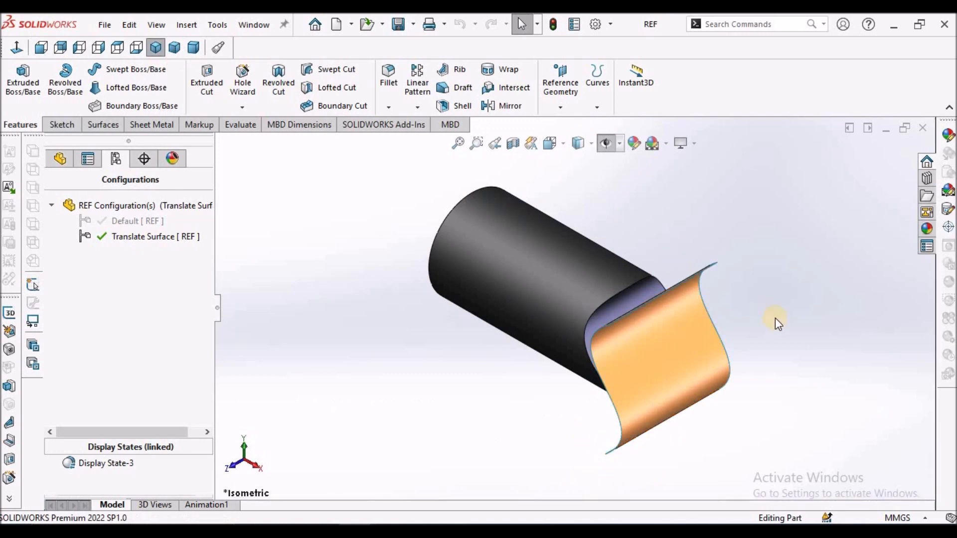
Return to the REF part's feature tree and switch to the open Demo document
click(60, 158)
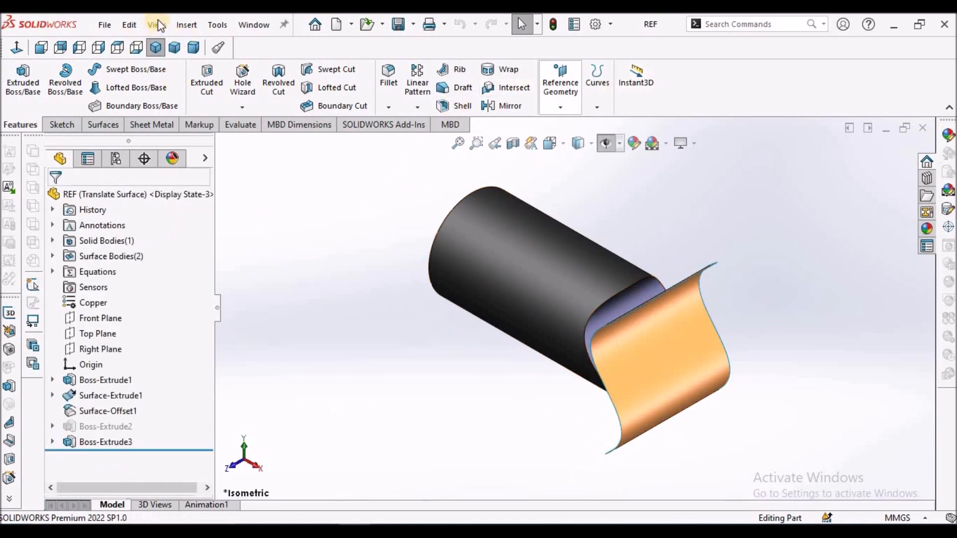
click(254, 25)
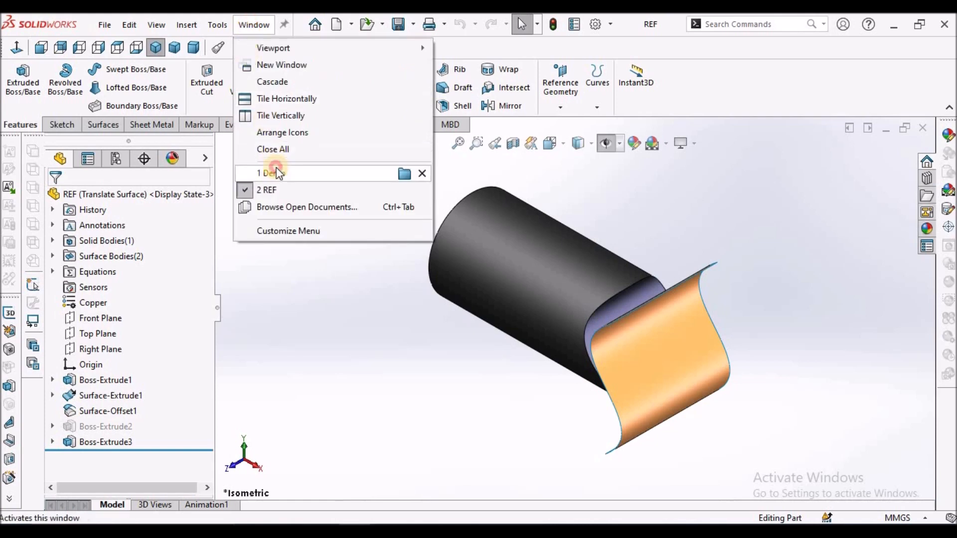
click(544, 231)
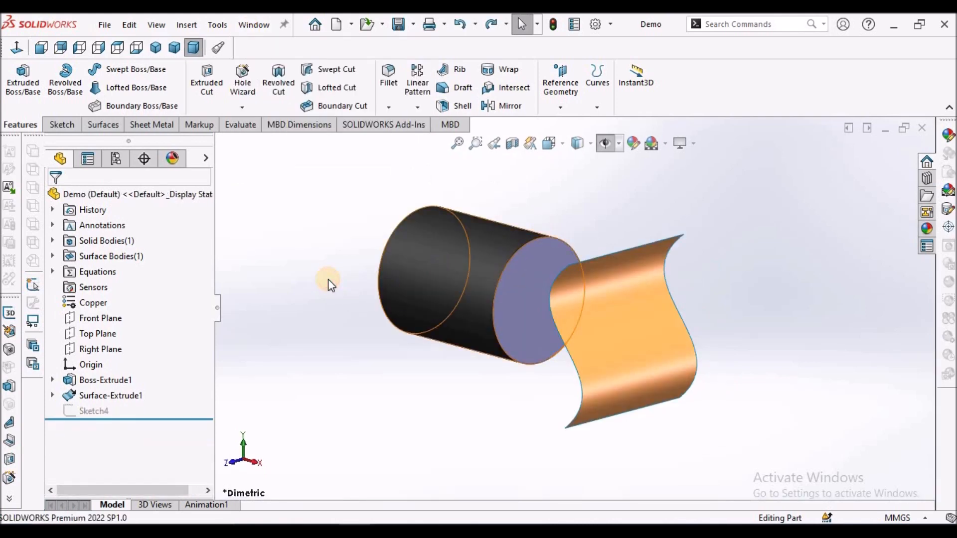
Edit Sketch1 of Boss-Extrude1, move the circle's diameter dimension away from the circle, and exit to the dimetric view
click(52, 379)
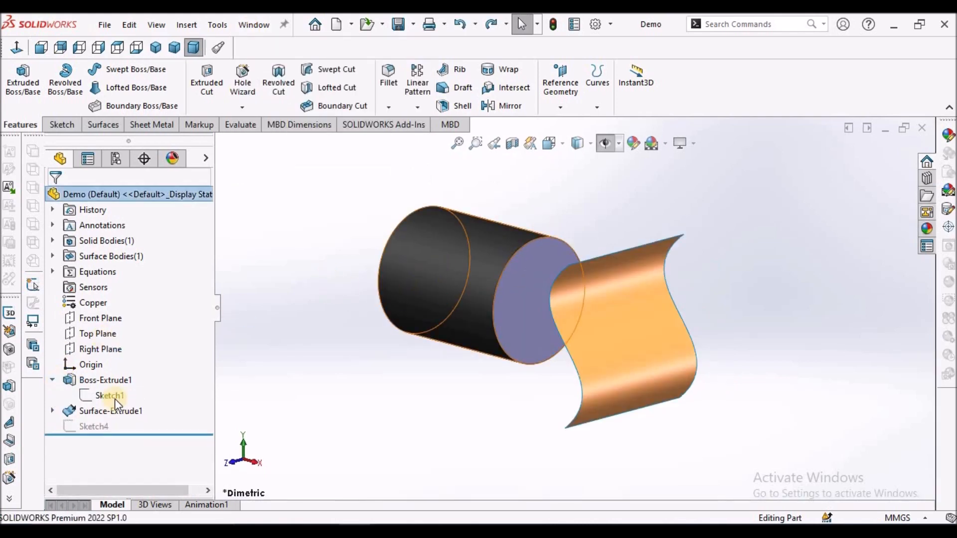
right_click(118, 399)
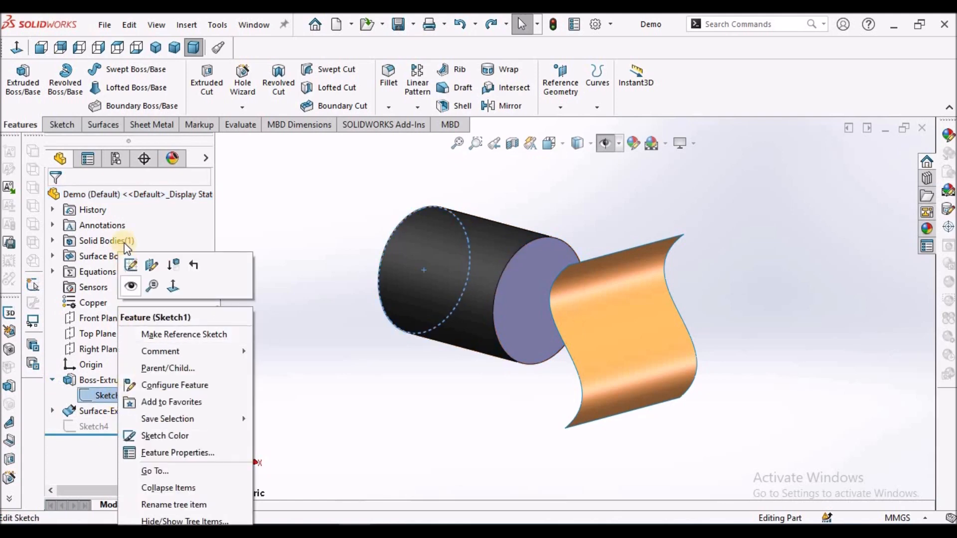
click(131, 265)
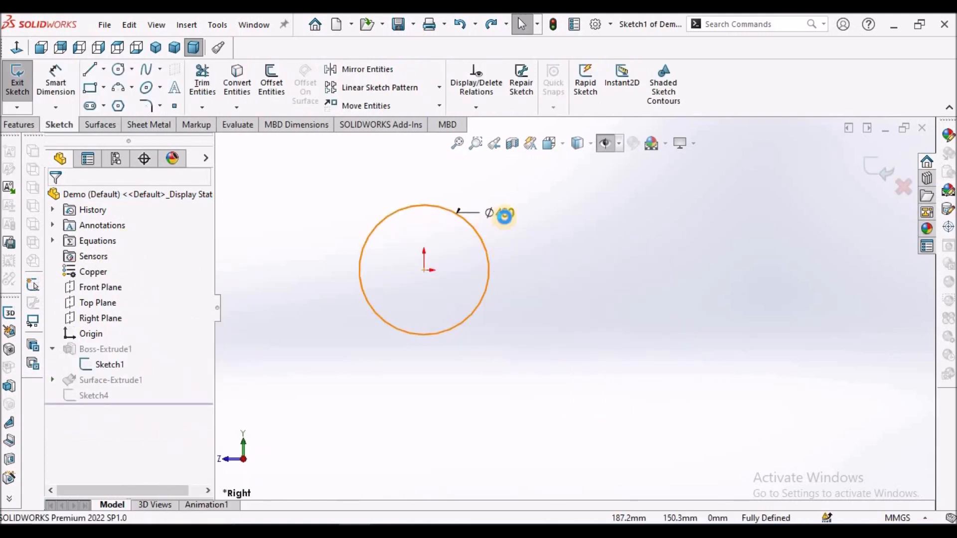
drag(575, 195, 576, 195)
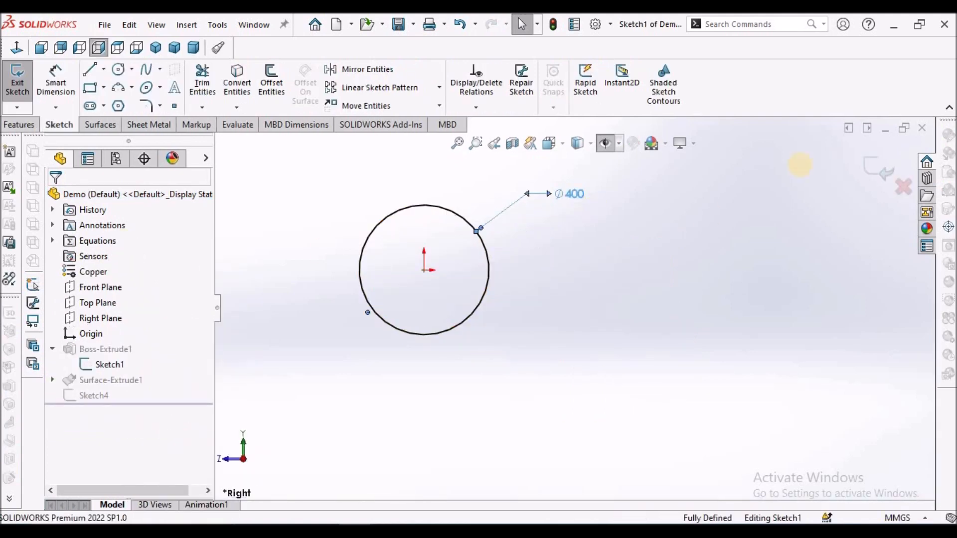
click(875, 168)
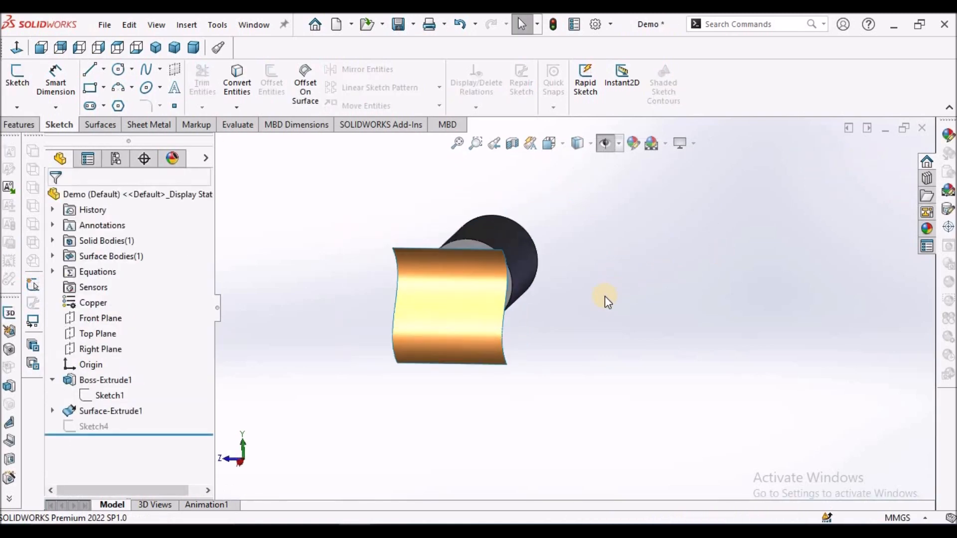
click(194, 48)
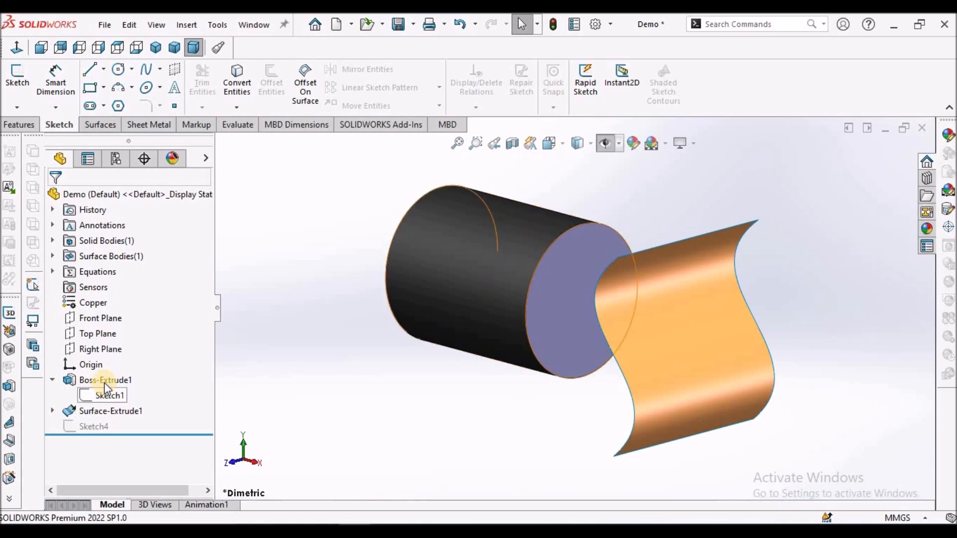
Review the extrusion settings of Boss-Extrude1 and leave the feature without changing it
right_click(105, 381)
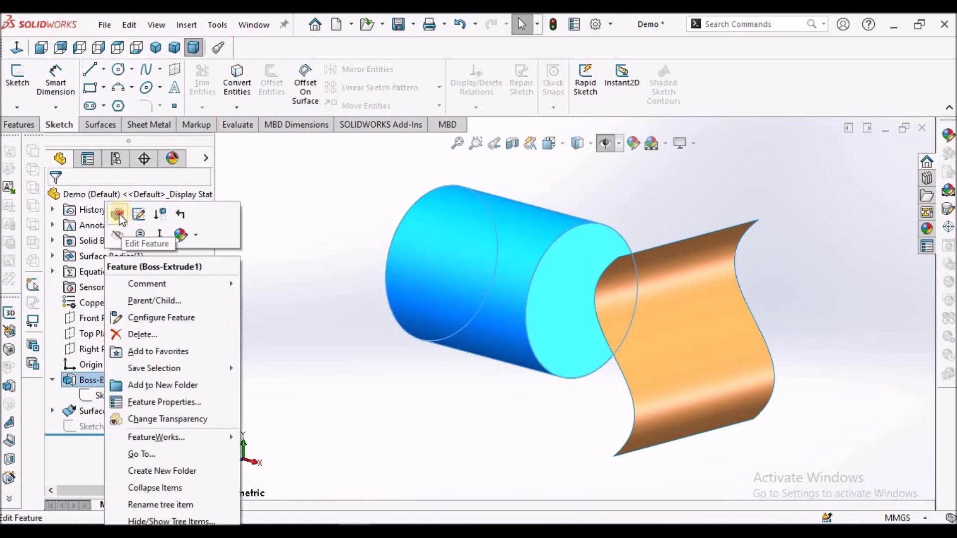
click(139, 214)
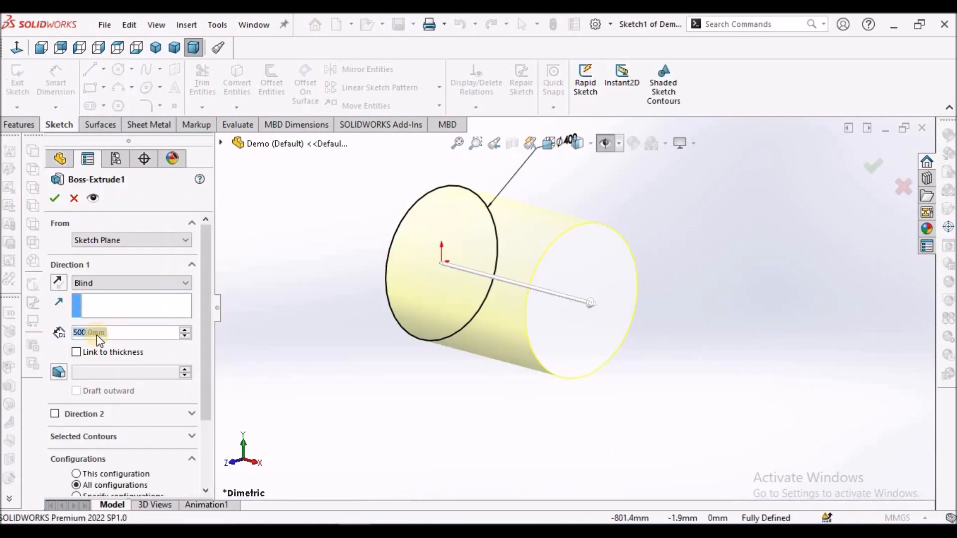
click(74, 199)
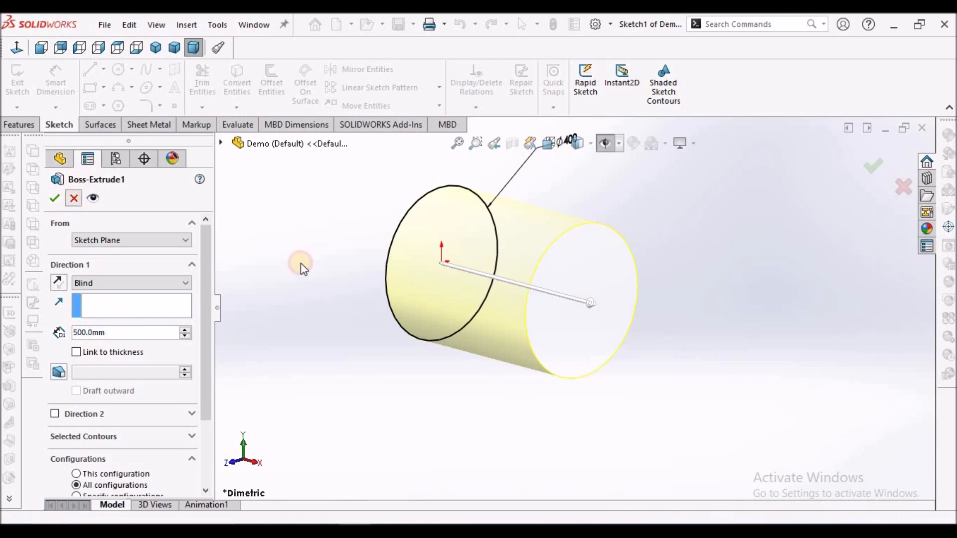
scroll(680, 309, down, 2)
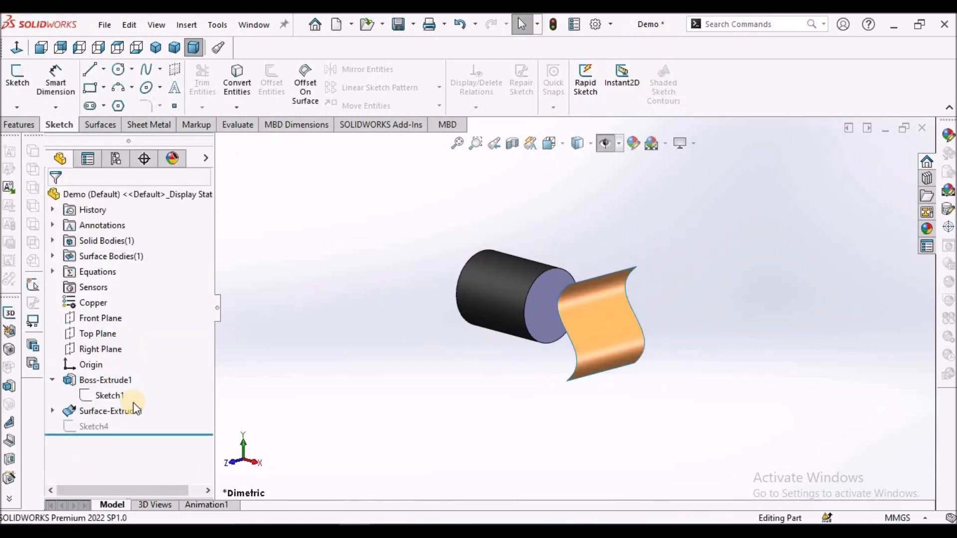
Inspect the curved profile in Sketch2 of Surface-Extrude1 and exit the sketch without changes
right_click(92, 414)
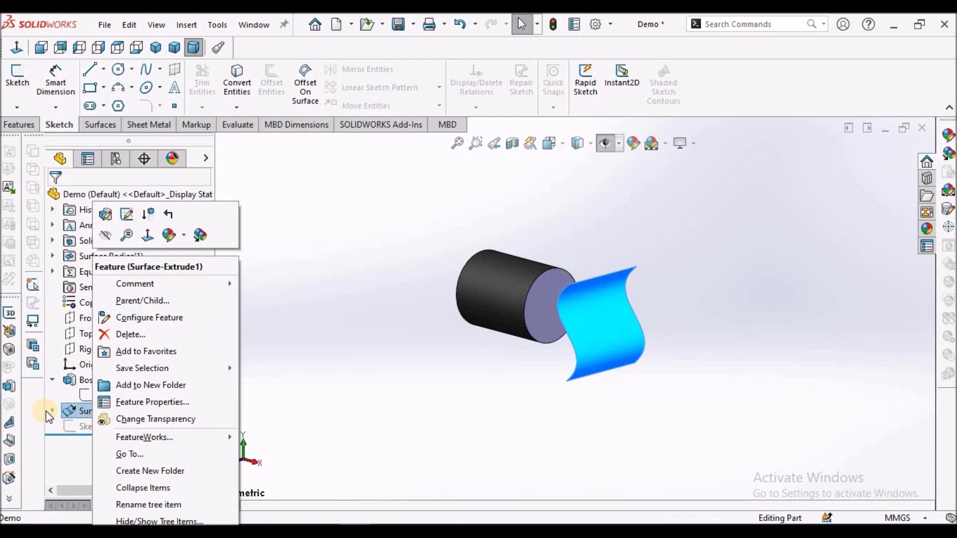
click(52, 411)
right_click(107, 426)
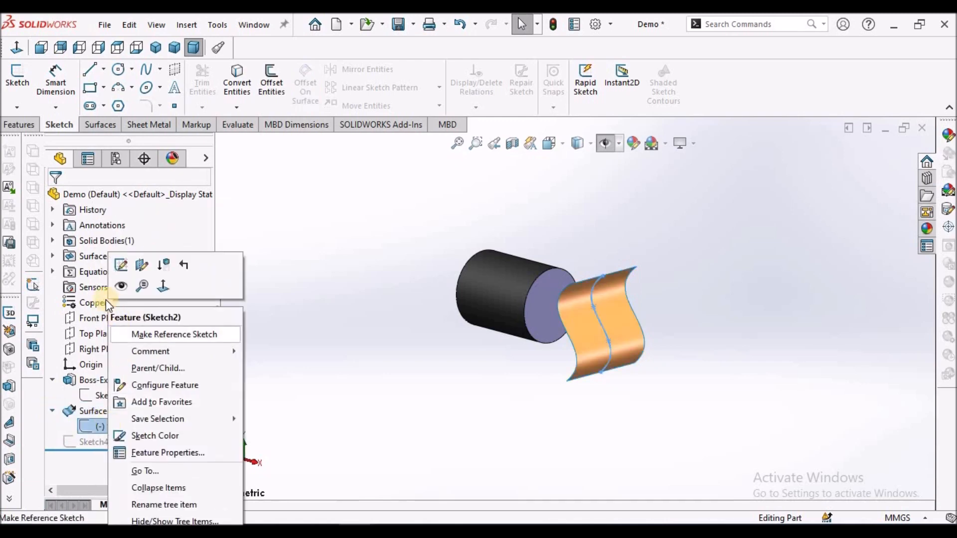
click(123, 265)
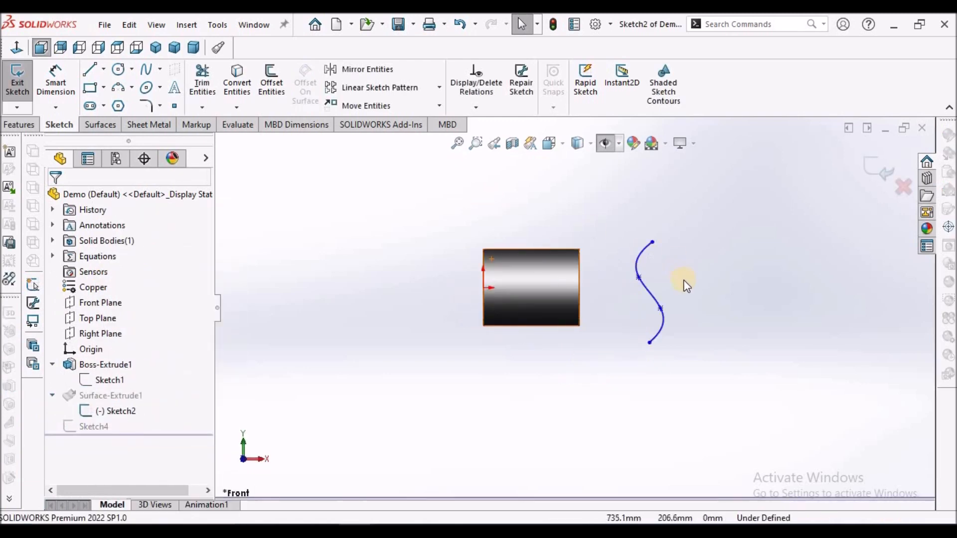
click(874, 171)
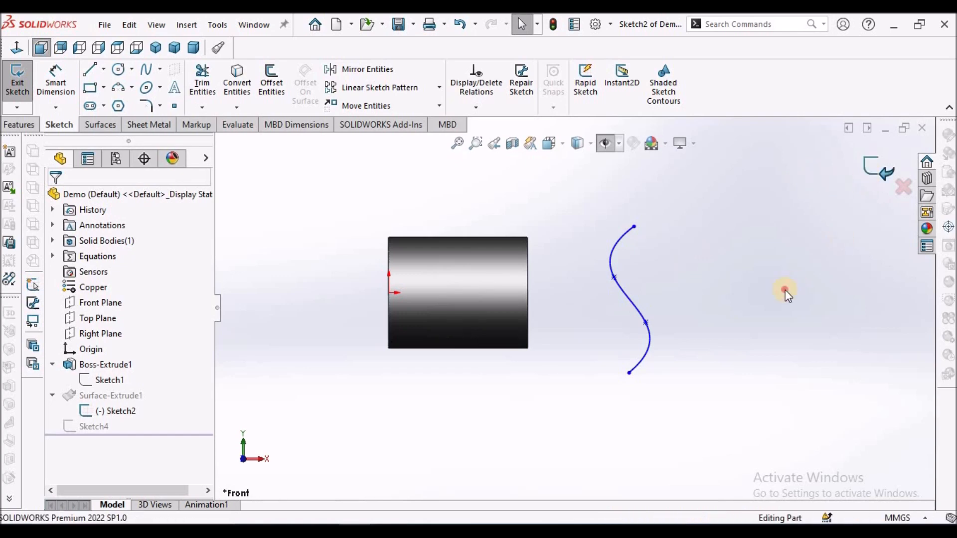
middle_drag(733, 321, 628, 324)
Delete the unused Sketch4 from the Demo part and restore the dimetric view
click(86, 445)
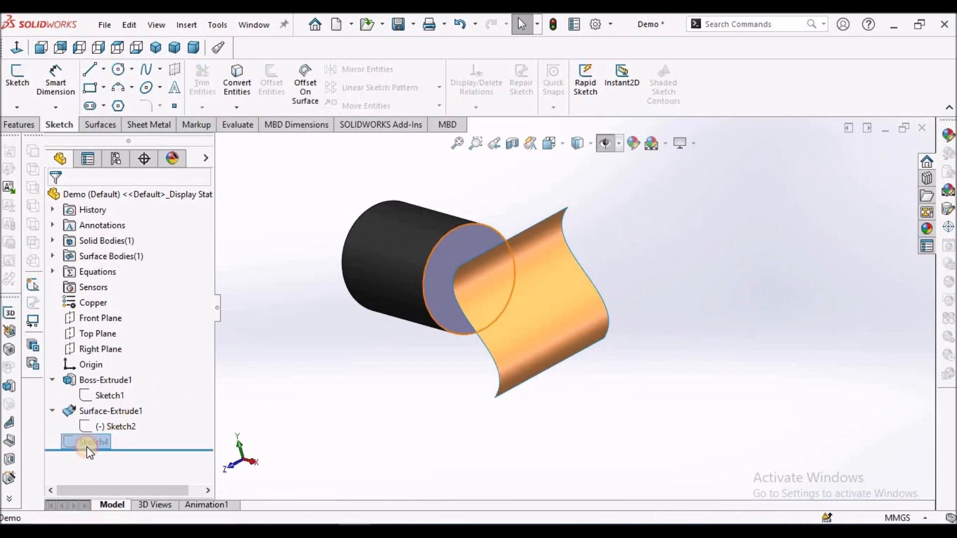
right_click(87, 446)
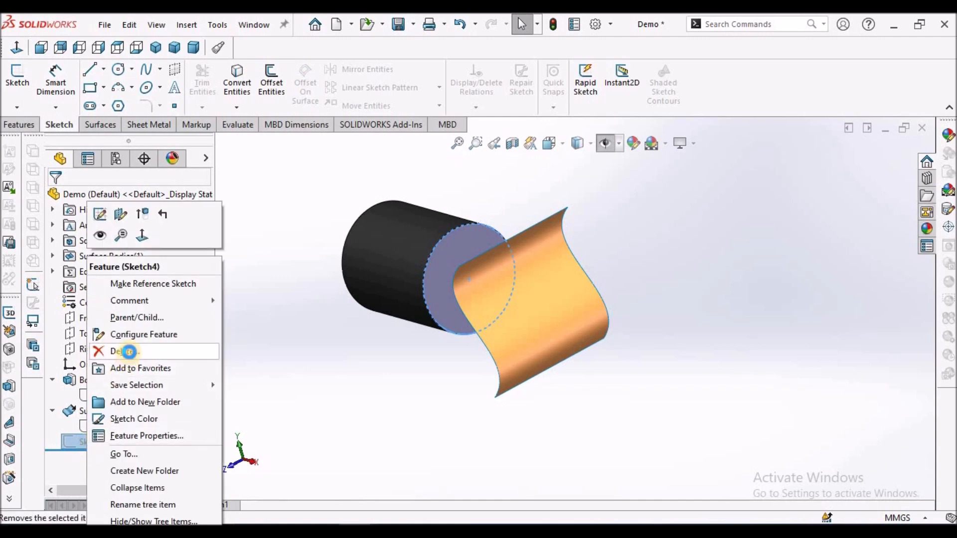
click(125, 352)
key(Return)
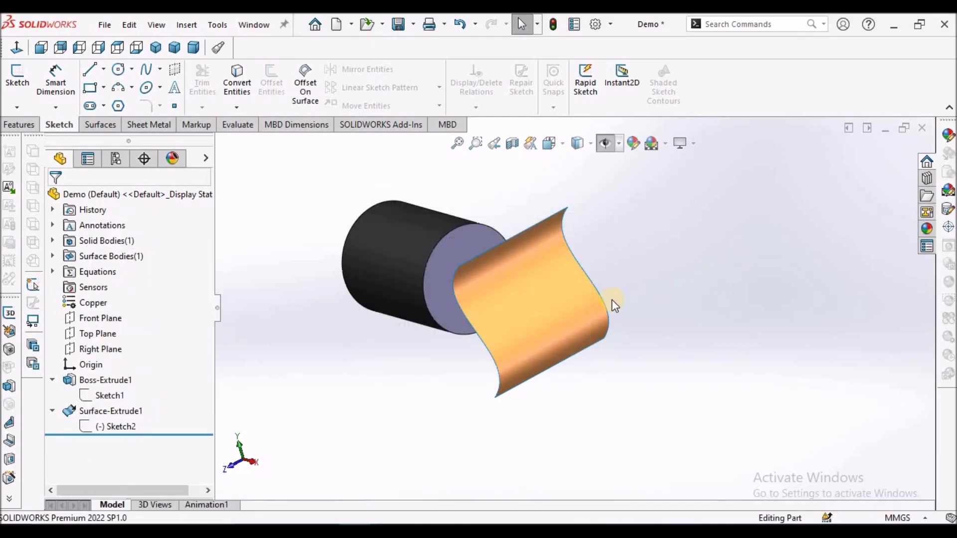
click(194, 47)
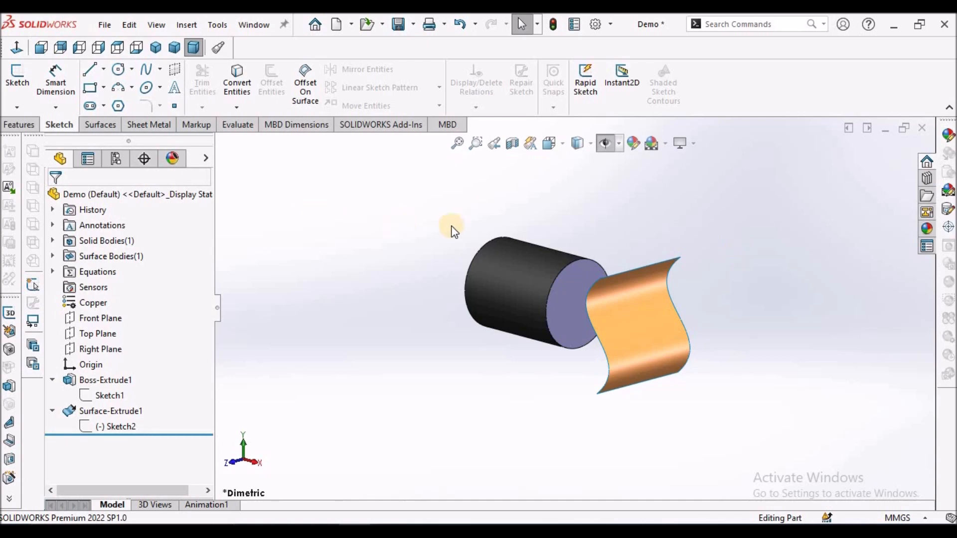
Start a new sketch on the cylinder's flat end face that faces the curved surface
click(20, 125)
click(56, 127)
click(573, 304)
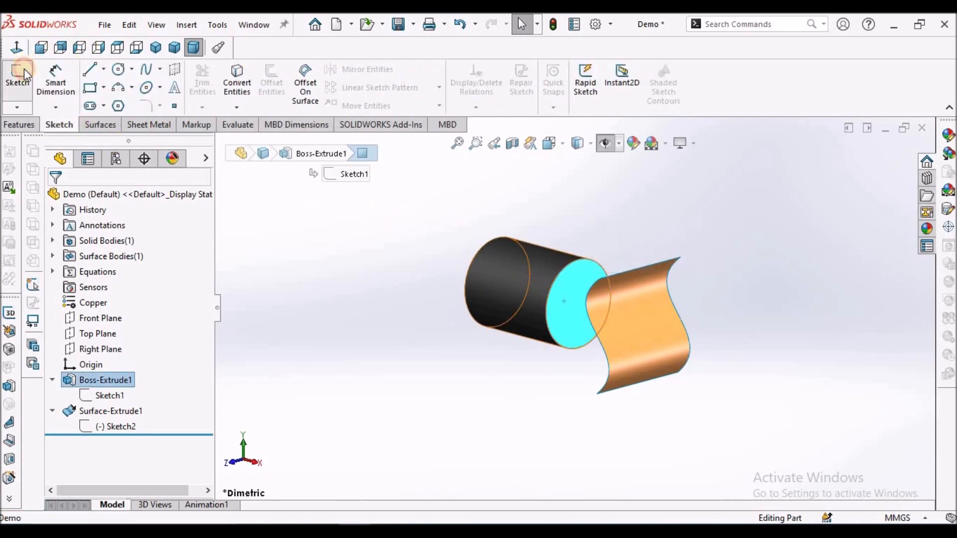
click(18, 74)
scroll(485, 251, up, 3)
middle_drag(486, 253, 547, 270)
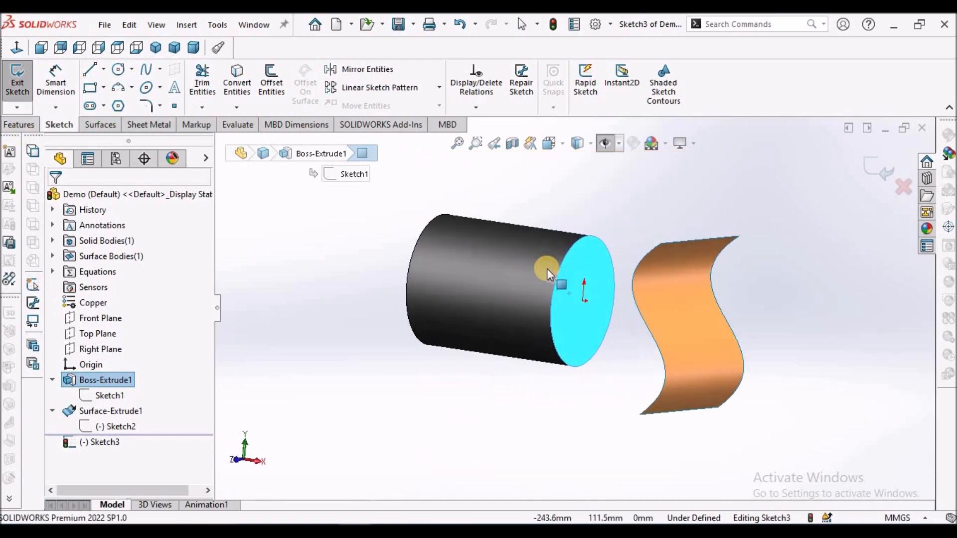
click(19, 125)
click(73, 123)
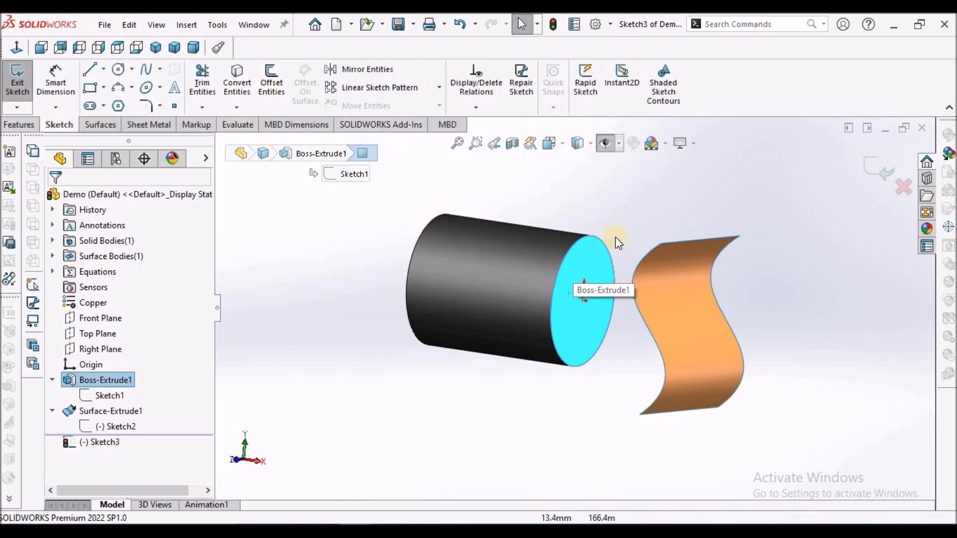
Convert the cylinder's end face outline into a sketch circle with Convert Entities
click(590, 256)
click(241, 80)
mouse_move(590, 269)
middle_down()
mouse_move(582, 245)
mouse_move(533, 255)
middle_up()
click(541, 264)
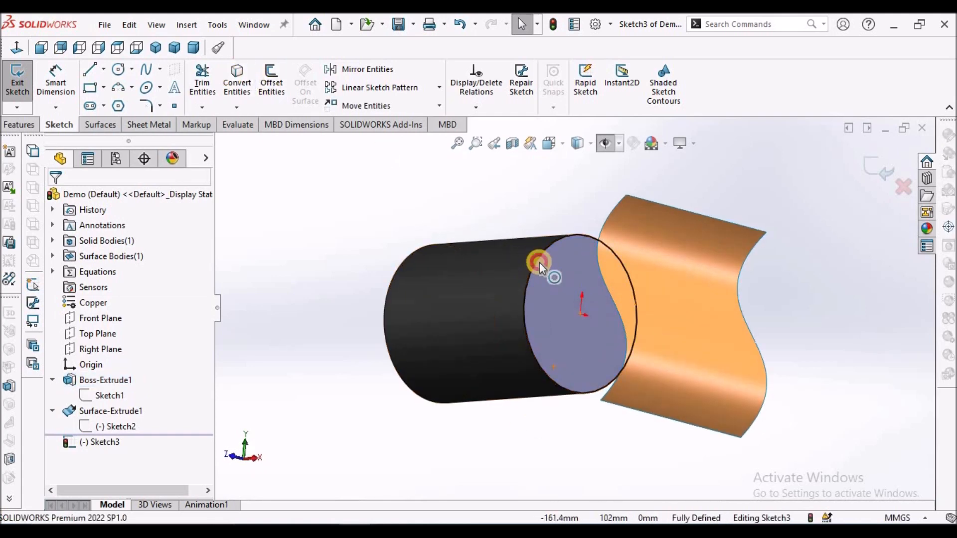
key(Escape)
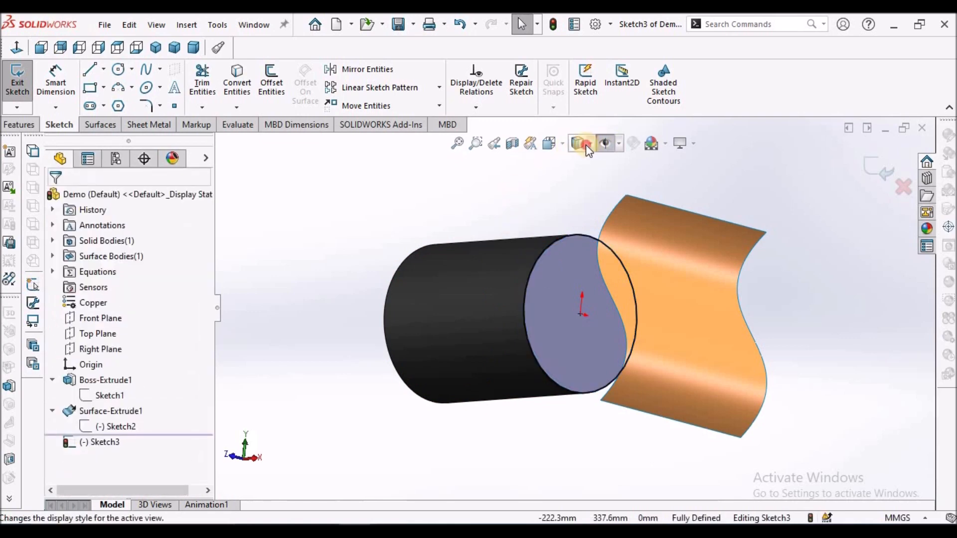
Examine the cylinder and its end circle in Hidden Lines Visible display, and restore Shaded With Edges
click(586, 144)
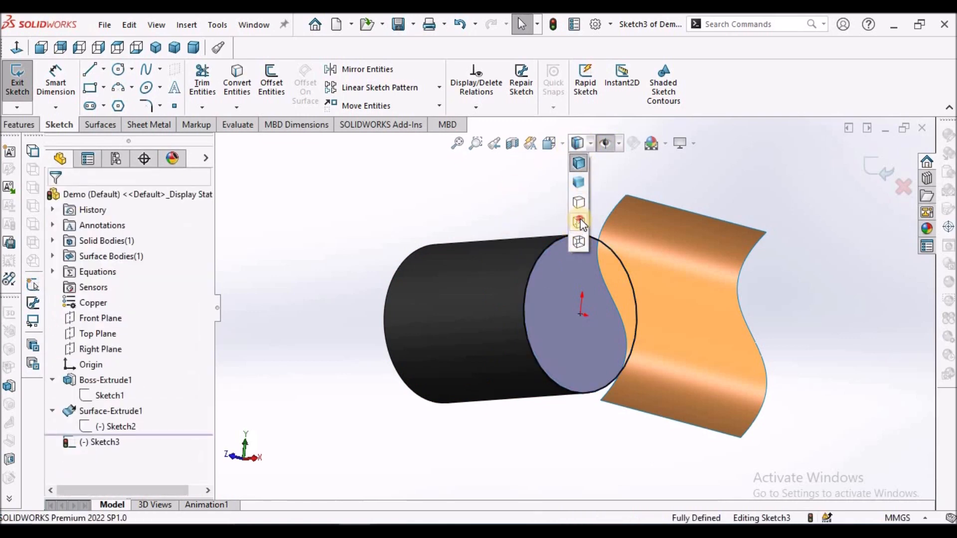
click(579, 221)
mouse_move(576, 207)
middle_down()
mouse_move(596, 275)
mouse_move(589, 261)
middle_up()
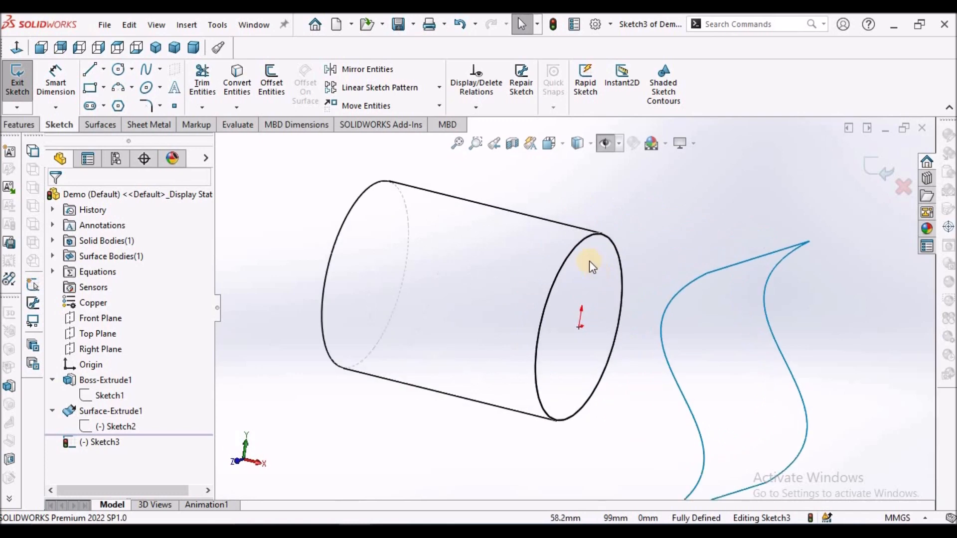
click(582, 147)
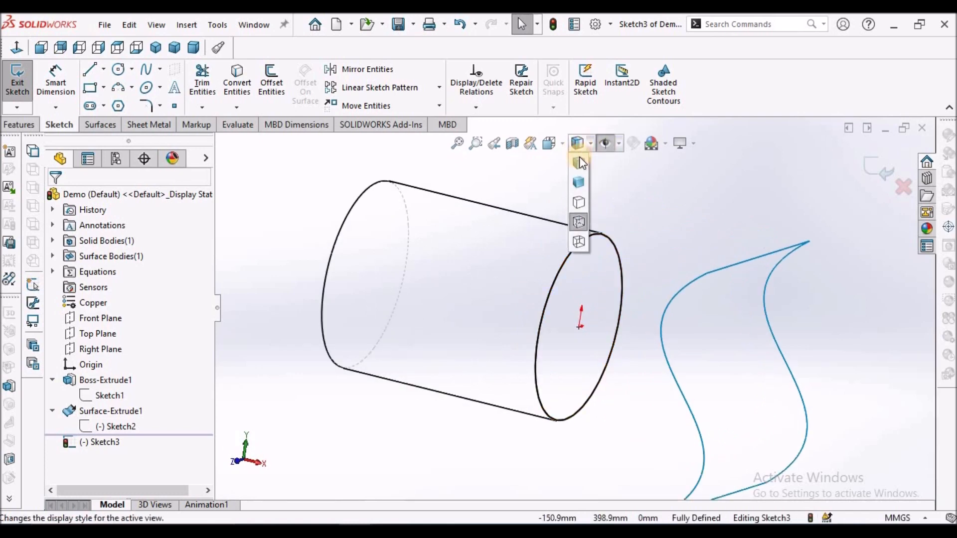
click(578, 161)
mouse_move(626, 216)
middle_down()
mouse_move(606, 244)
mouse_move(593, 234)
middle_up()
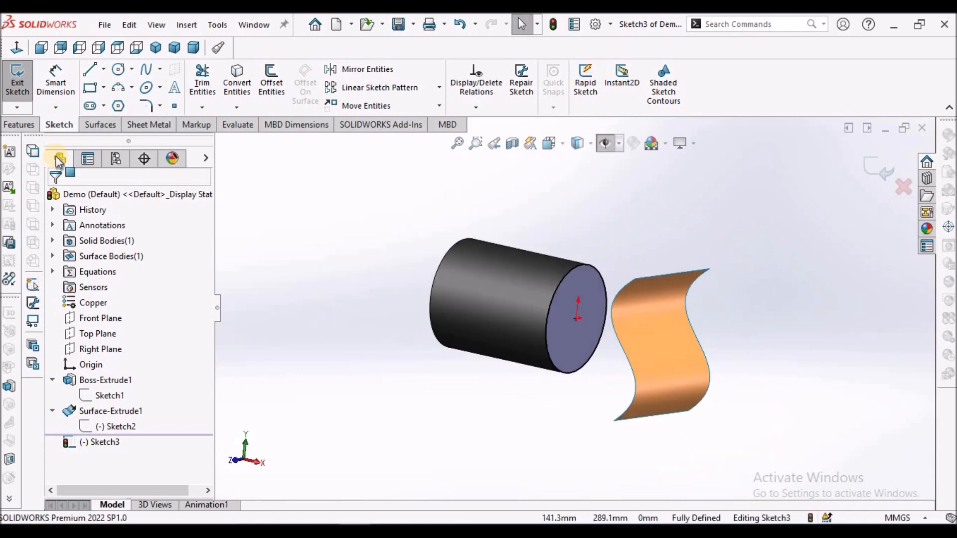
Start an Extruded Boss/Base from the end-face circle with a Blind end condition
click(19, 124)
click(23, 87)
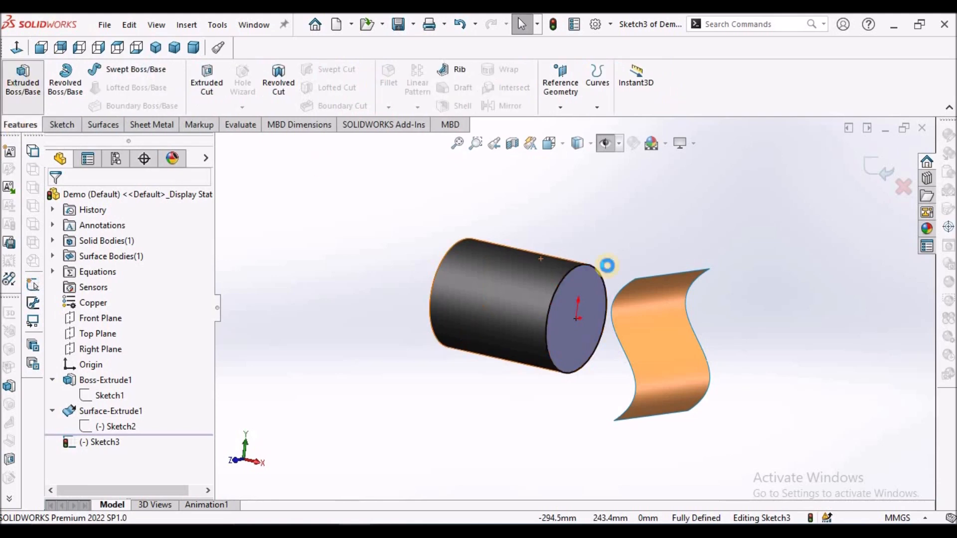
mouse_move(631, 273)
middle_down()
mouse_move(653, 277)
mouse_move(637, 284)
middle_up()
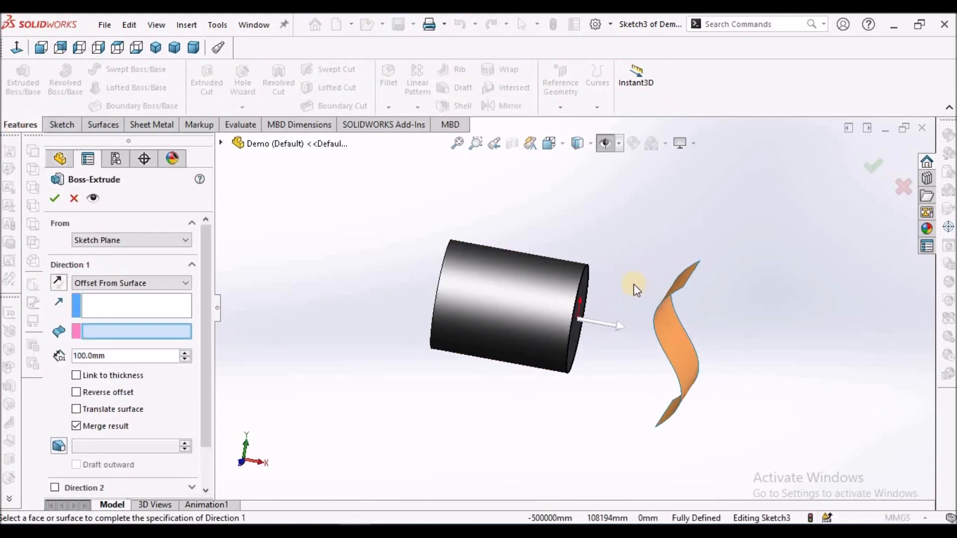
click(183, 283)
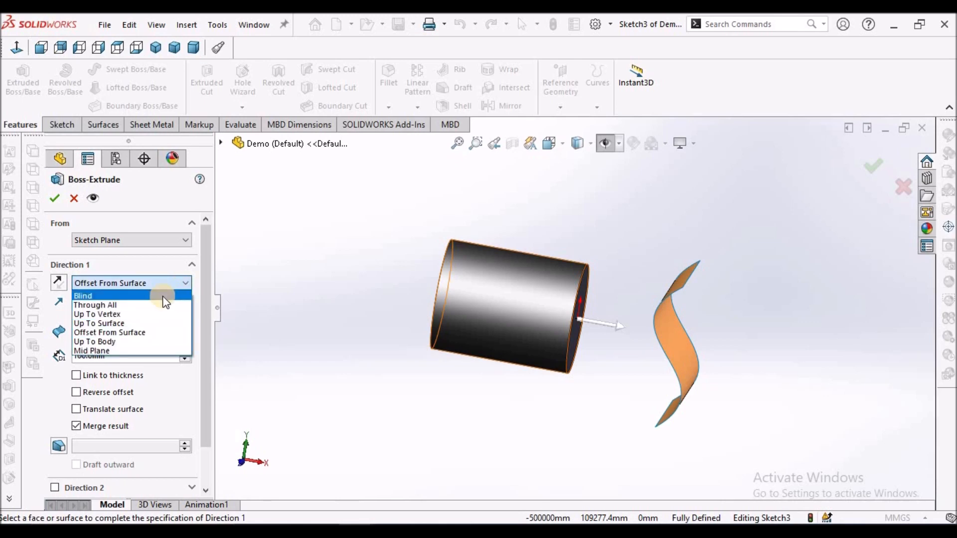
click(166, 301)
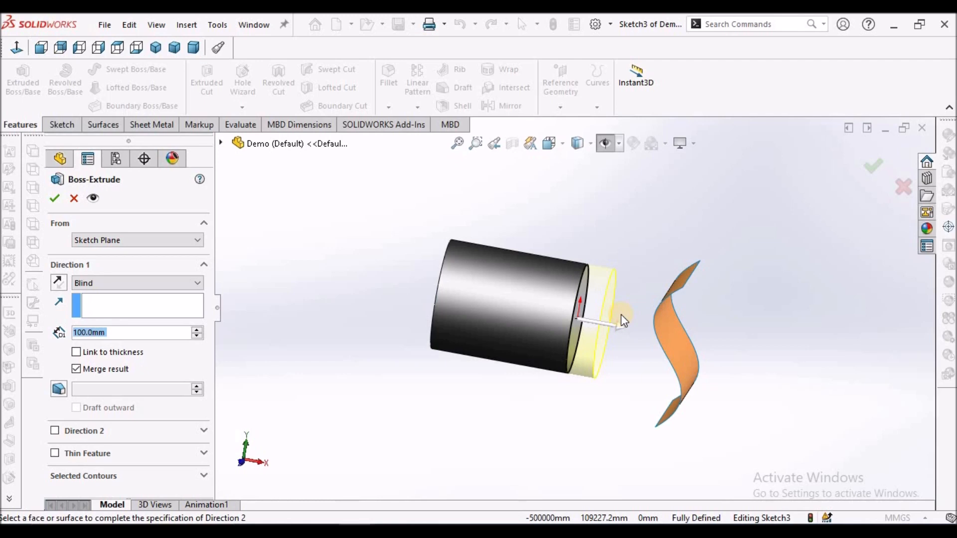
click(197, 284)
click(194, 286)
Set the Blind extrusion depth to 260 mm toward the curved surface and create the boss with Merge result on
click(41, 47)
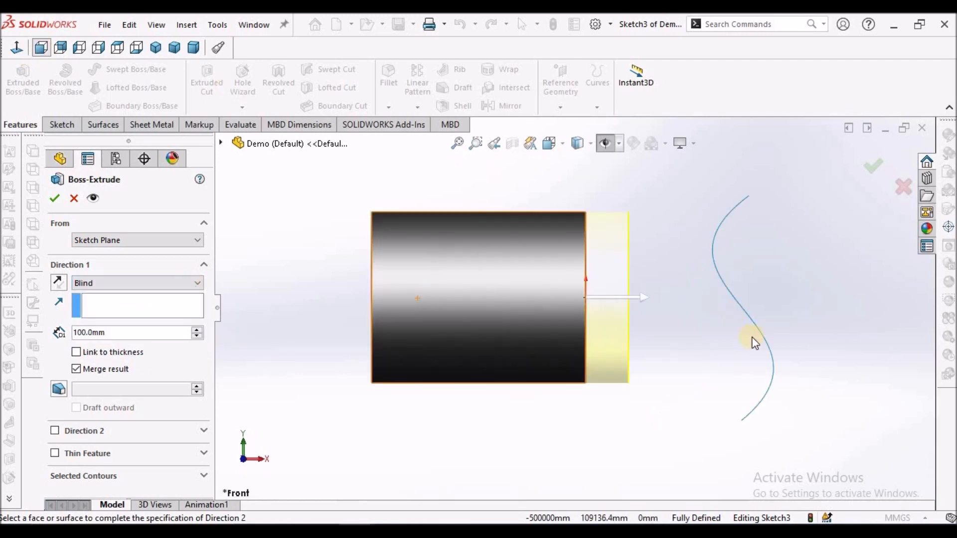
scroll(669, 293, down, 2)
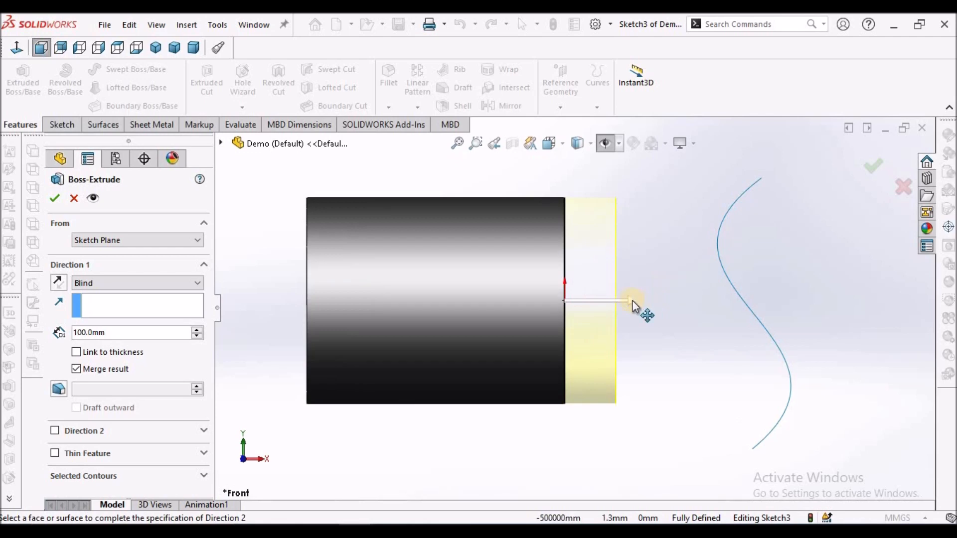
click(199, 331)
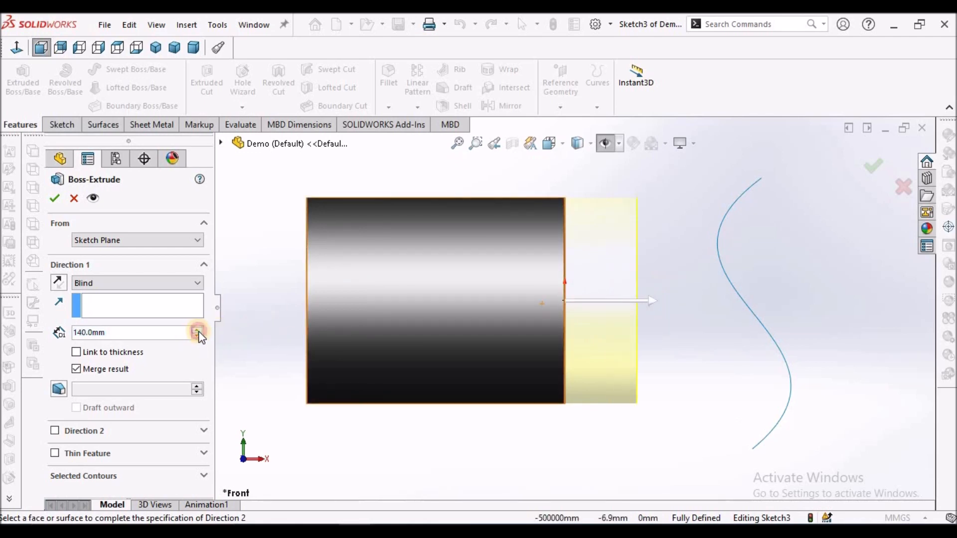
click(199, 331)
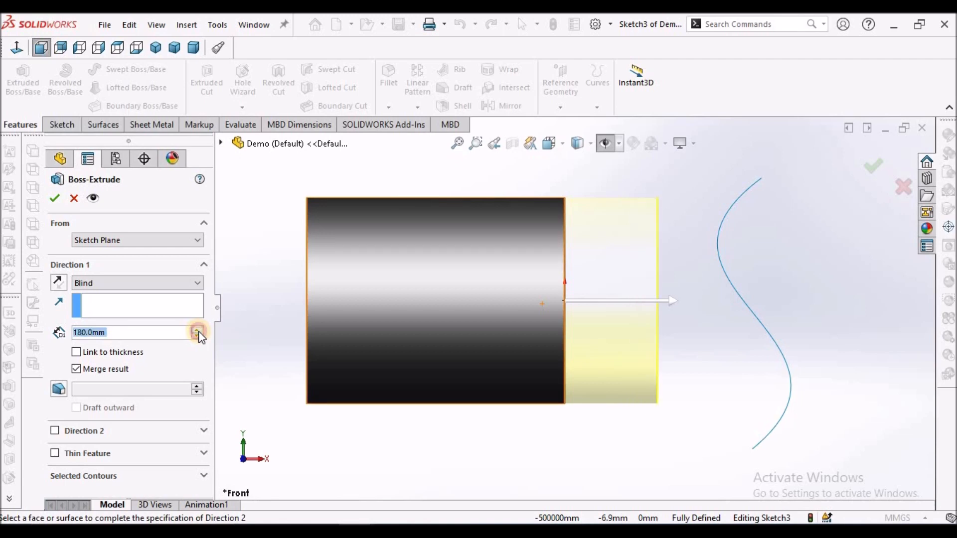
click(199, 331)
click(198, 331)
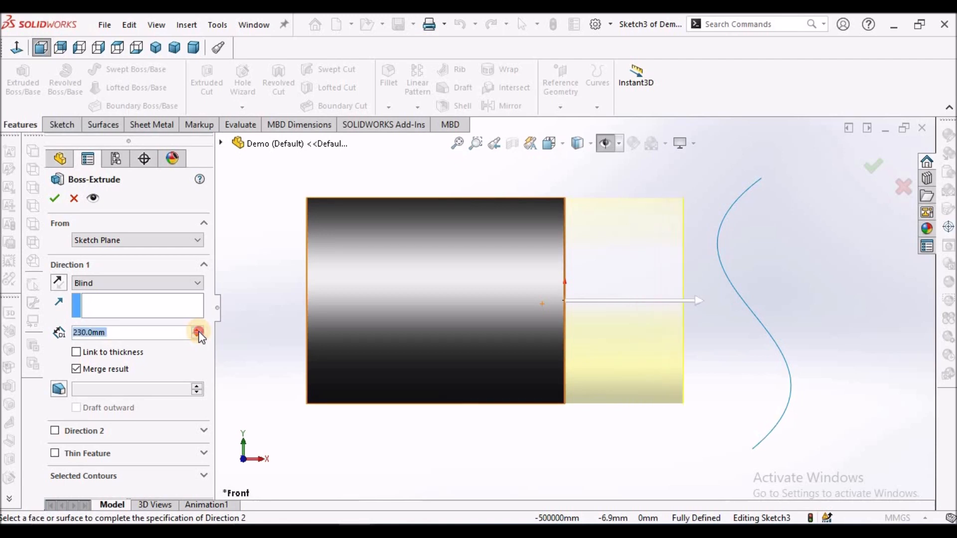
click(199, 331)
click(198, 331)
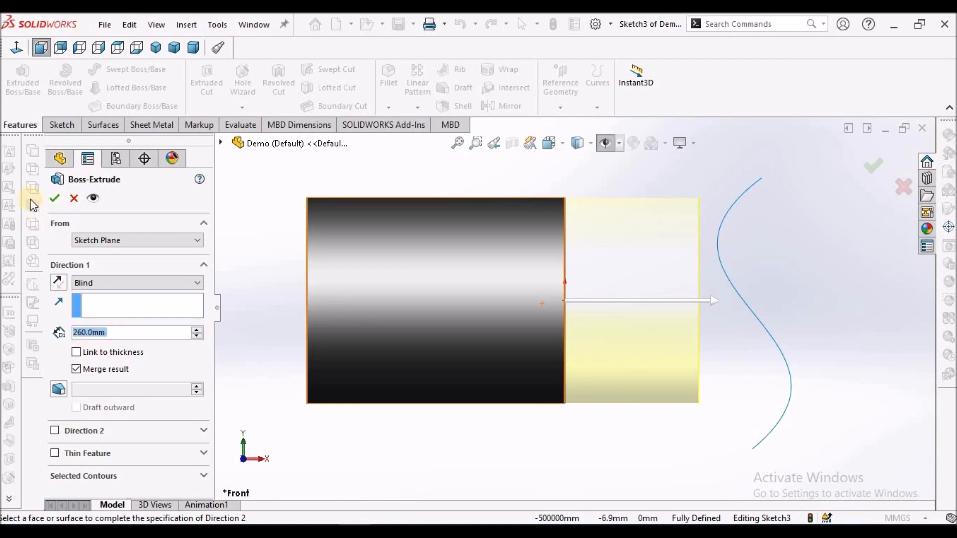
click(54, 198)
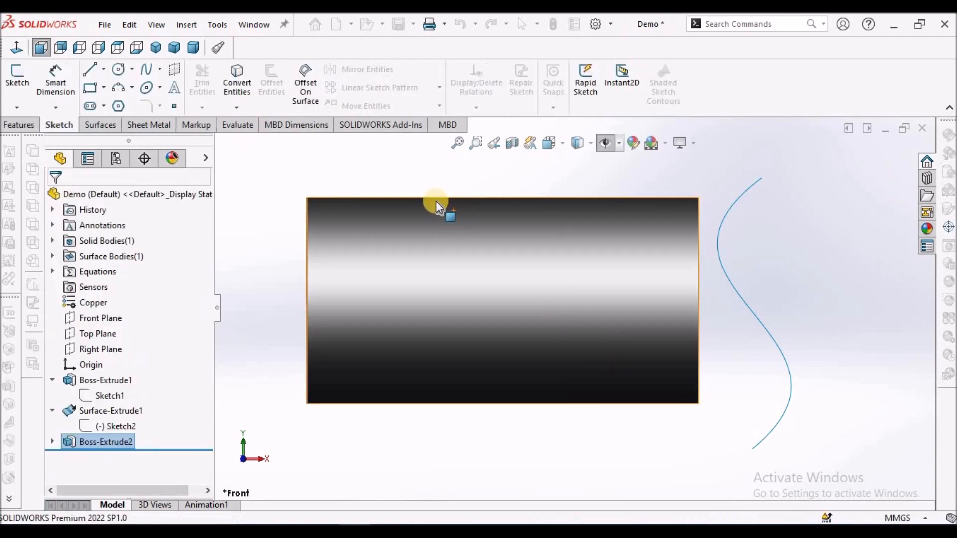
Examine the extended cylinder's flat end face and how it sits against the curved surface
scroll(426, 184, up, 3)
middle_drag(434, 190, 642, 283)
click(643, 299)
click(764, 342)
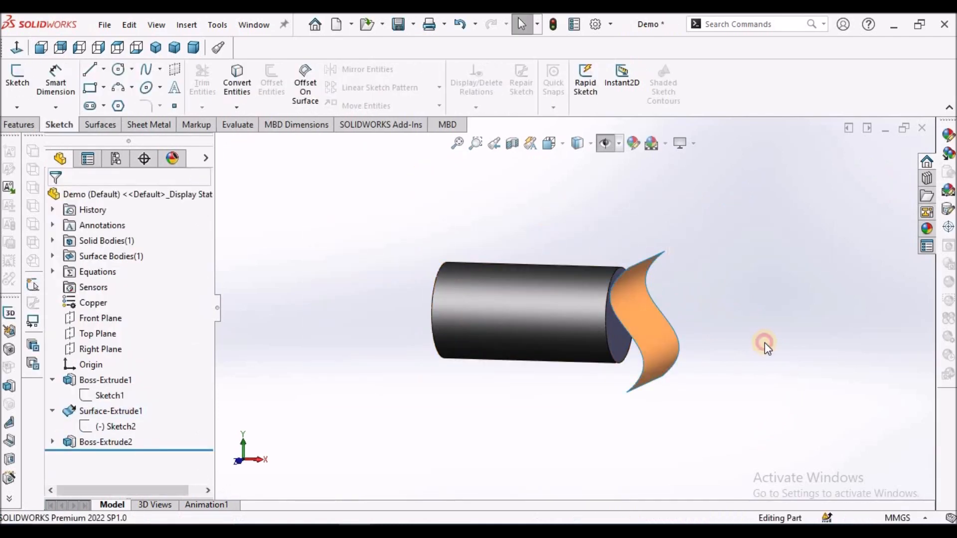
scroll(611, 336, down, 2)
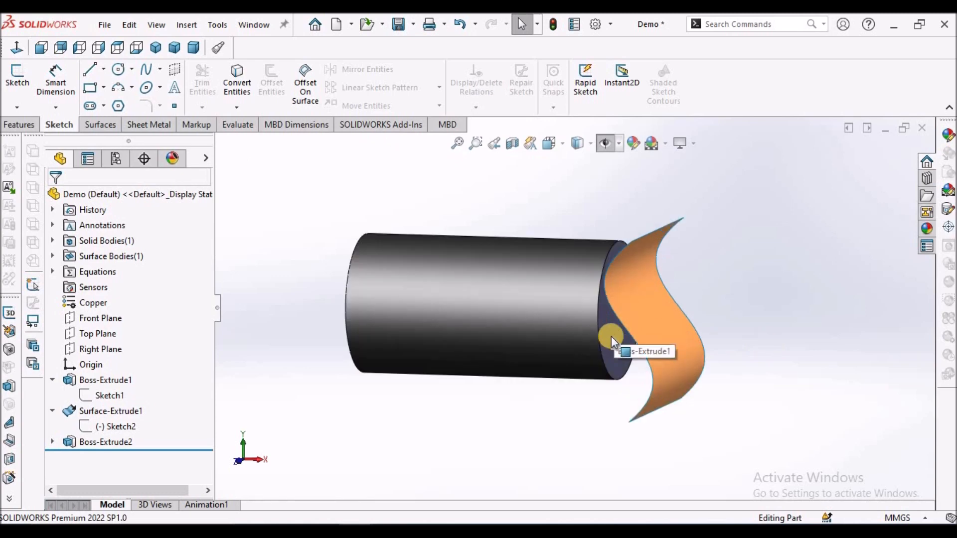
click(611, 336)
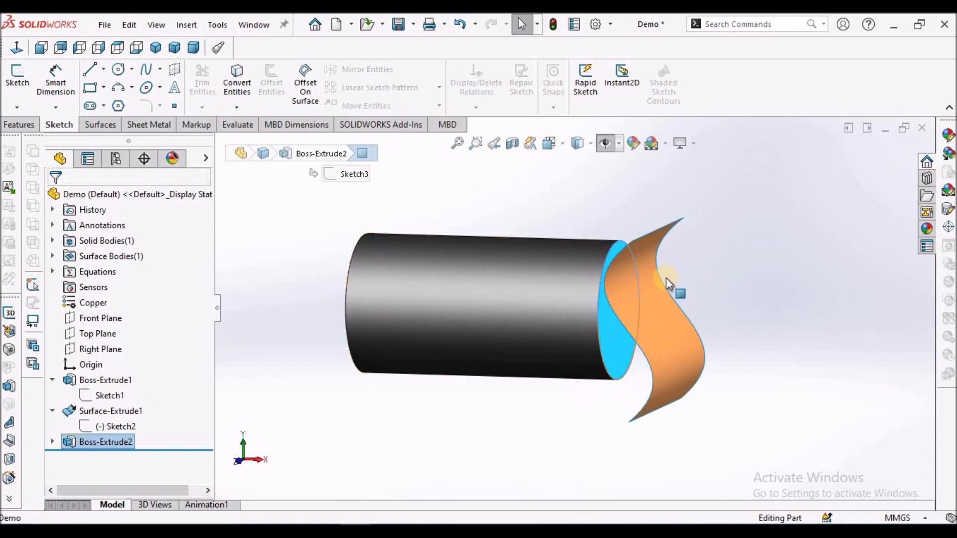
click(668, 274)
middle_drag(667, 274, 641, 316)
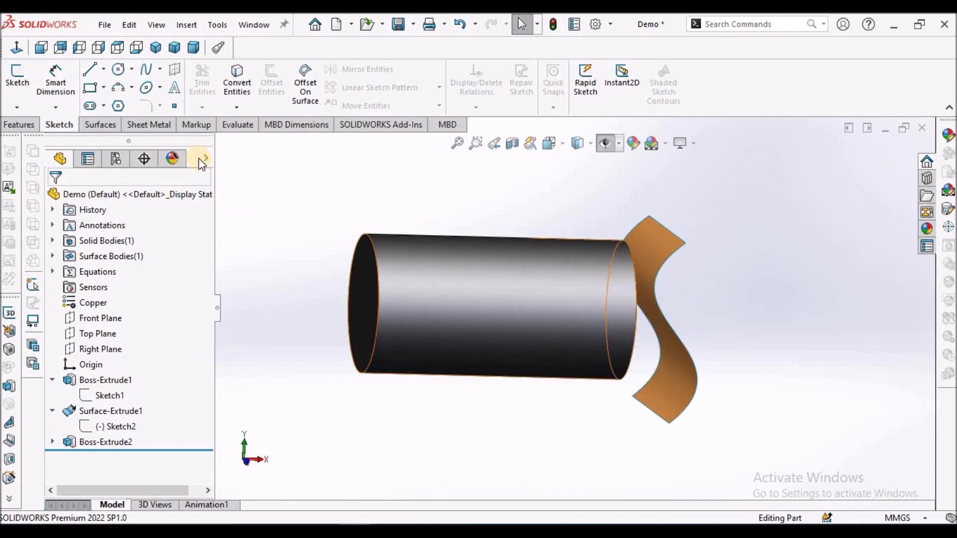
Create a 100 mm Offset Surface from the curved surface on the side facing the cylinder
click(101, 125)
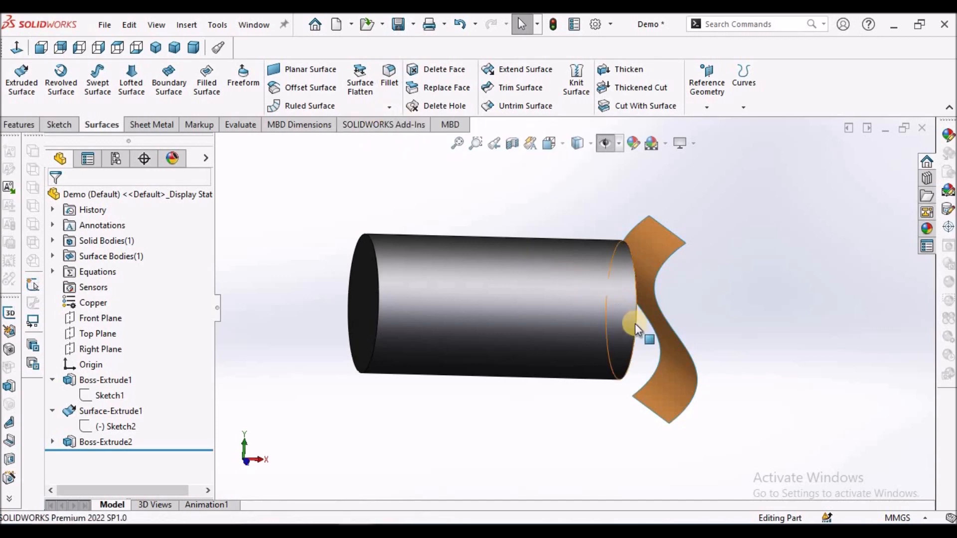
click(646, 297)
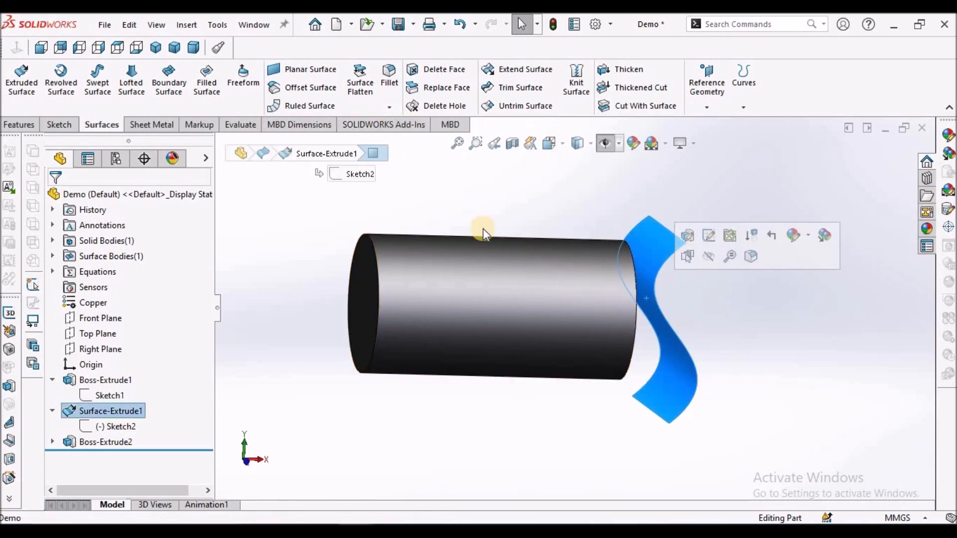
click(307, 91)
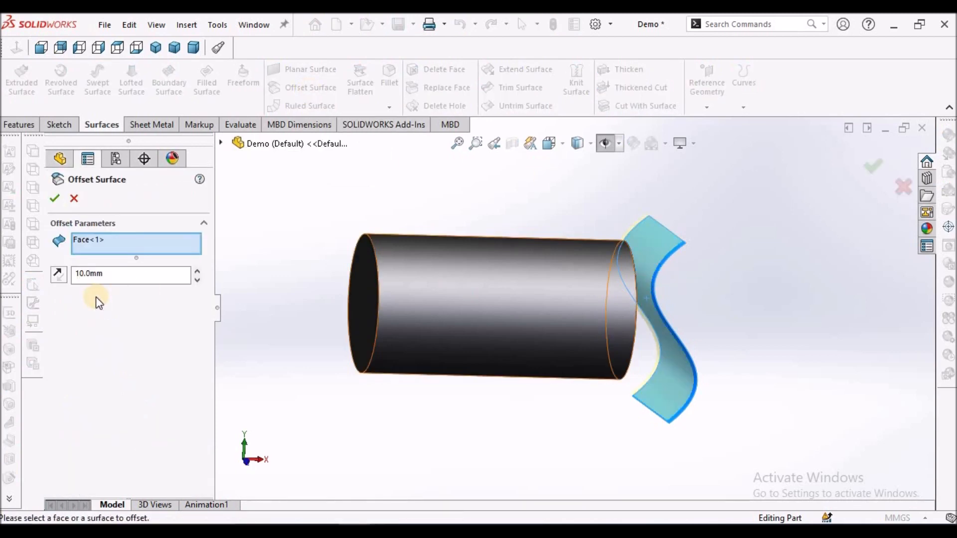
double_click(114, 274)
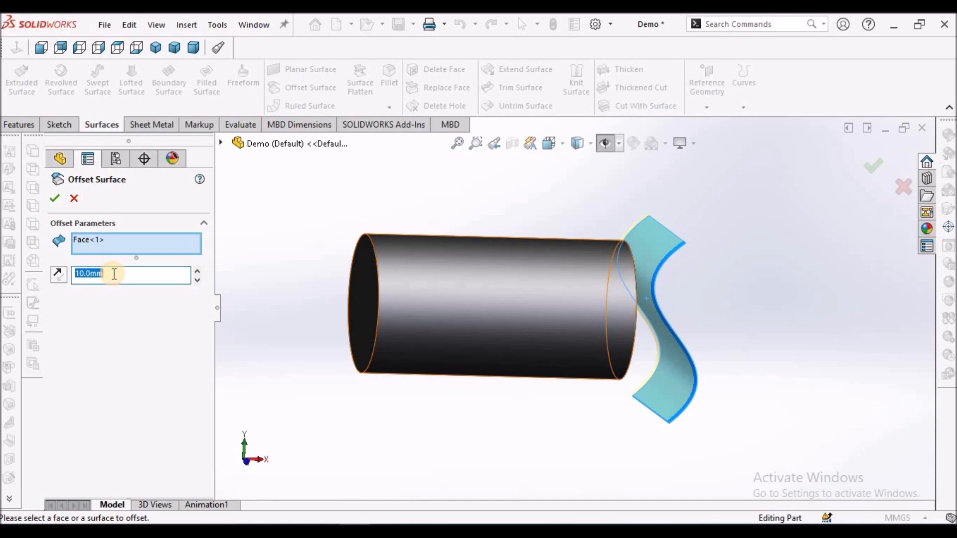
text(100)
key(Return)
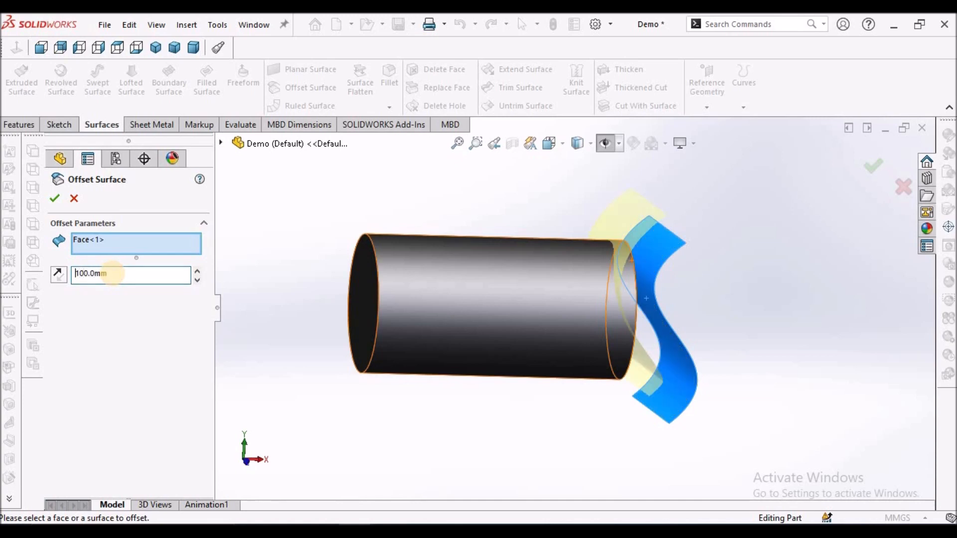
click(54, 198)
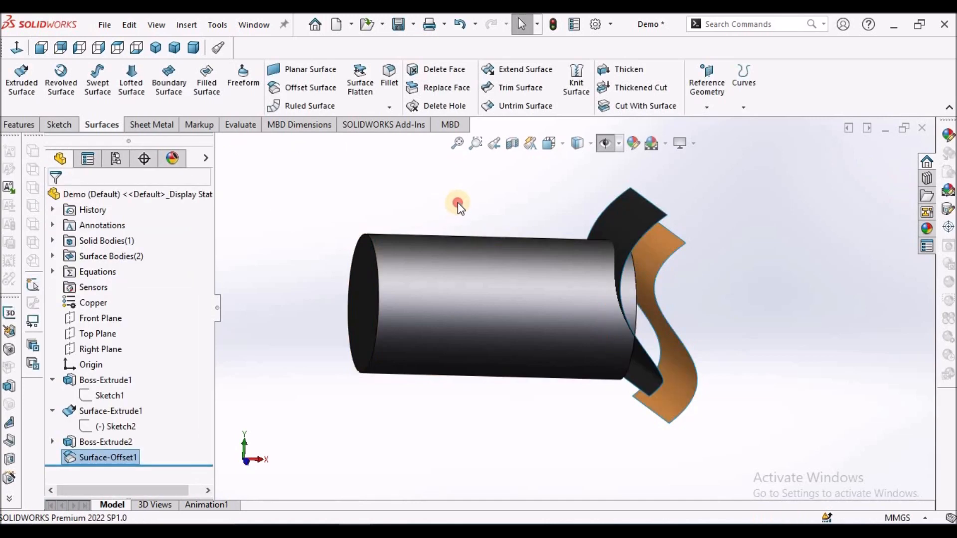
Apply a light magenta color appearance to the Surface-Offset1 feature
middle_drag(442, 207, 500, 213)
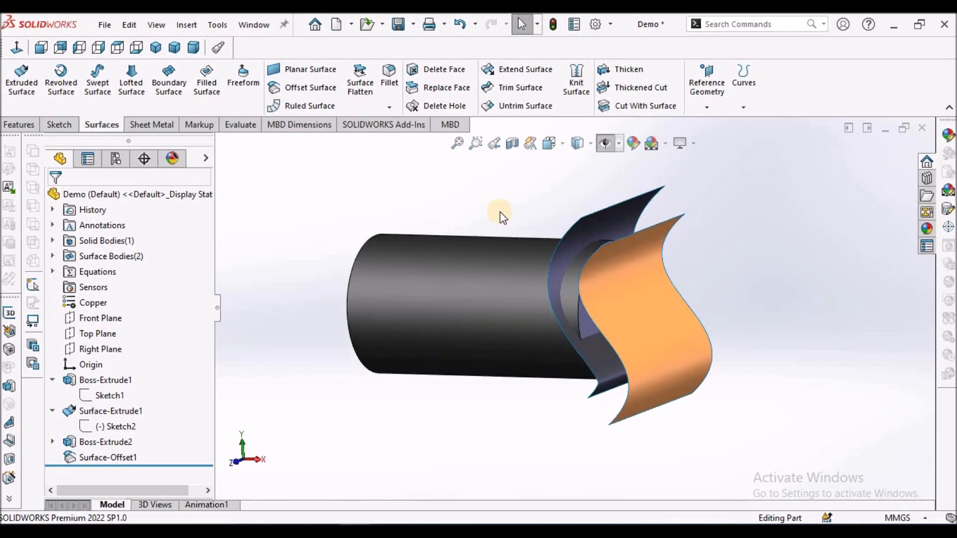
click(606, 227)
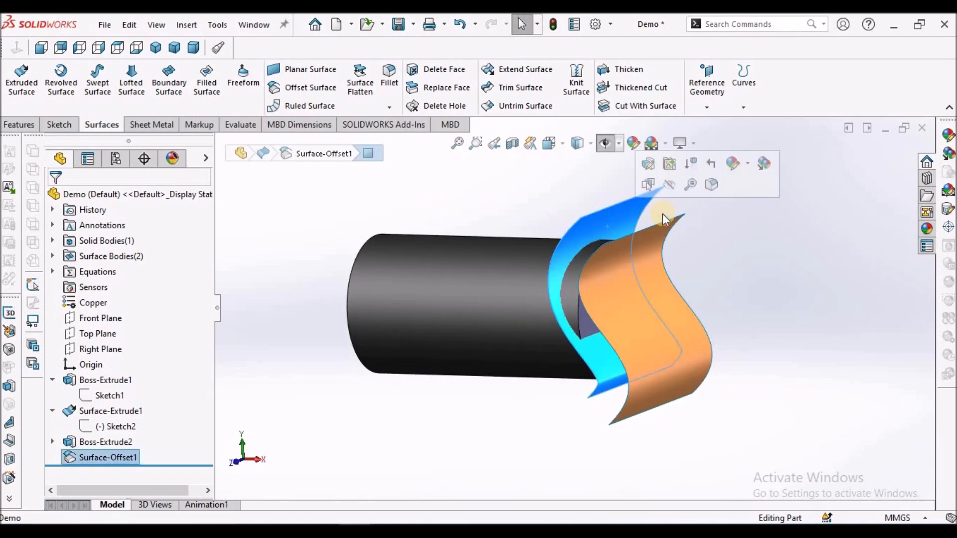
click(747, 168)
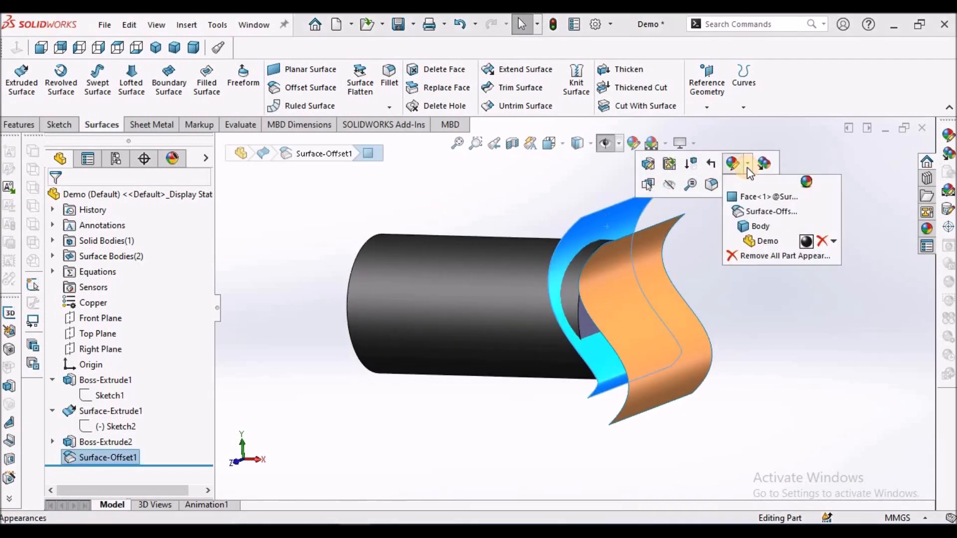
click(769, 213)
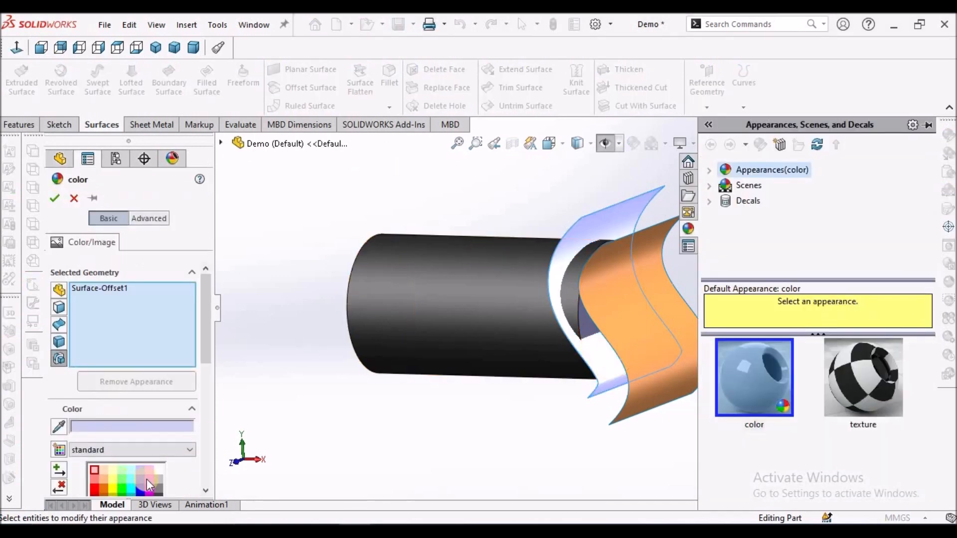
click(148, 480)
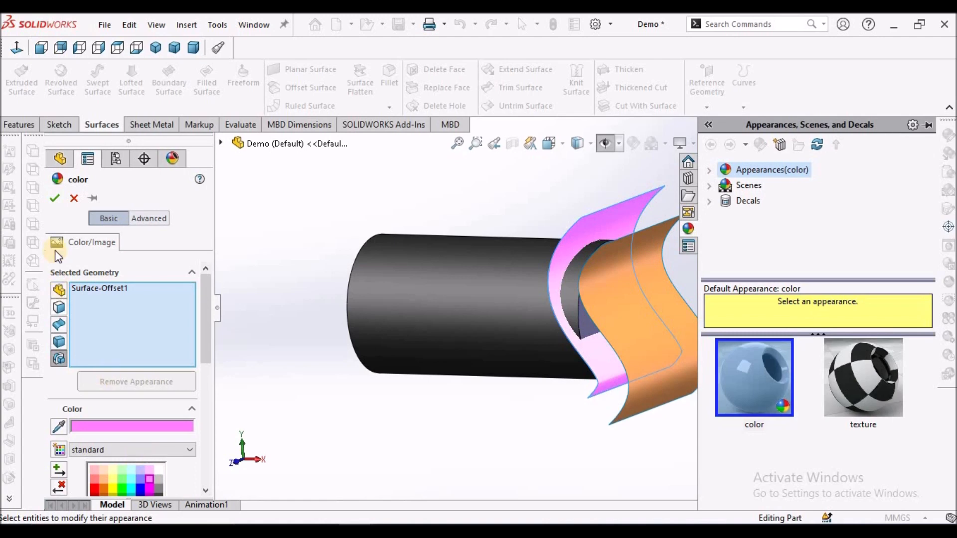
click(55, 198)
Edit the Boss-Extrude2 feature and set its Blind depth to 380 mm so the cylinder passes through the curved surface
middle_drag(353, 187, 634, 320)
scroll(634, 324, down, 1)
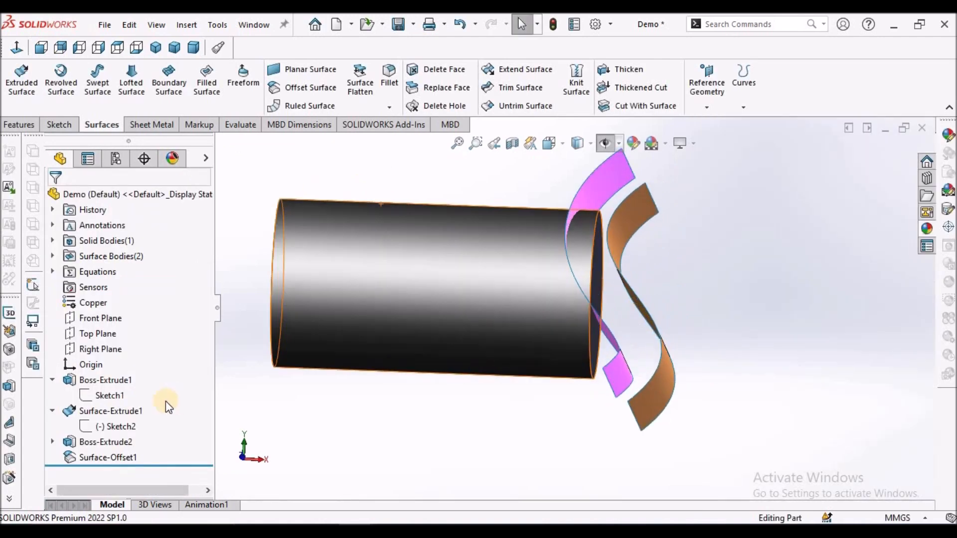
click(122, 445)
click(134, 401)
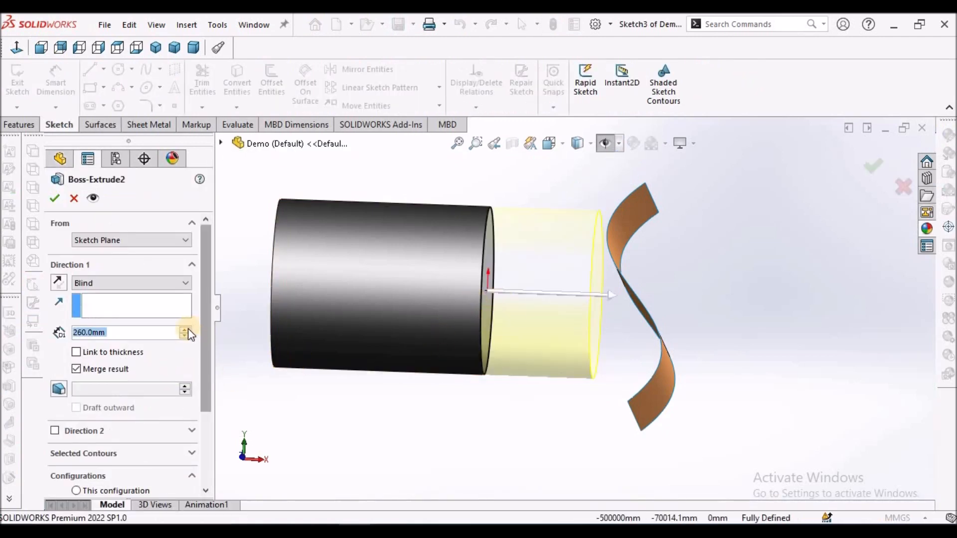
click(185, 329)
click(185, 329)
click(185, 329)
click(184, 329)
click(185, 330)
click(185, 329)
click(185, 330)
click(185, 329)
click(185, 329)
click(185, 329)
click(185, 330)
click(185, 329)
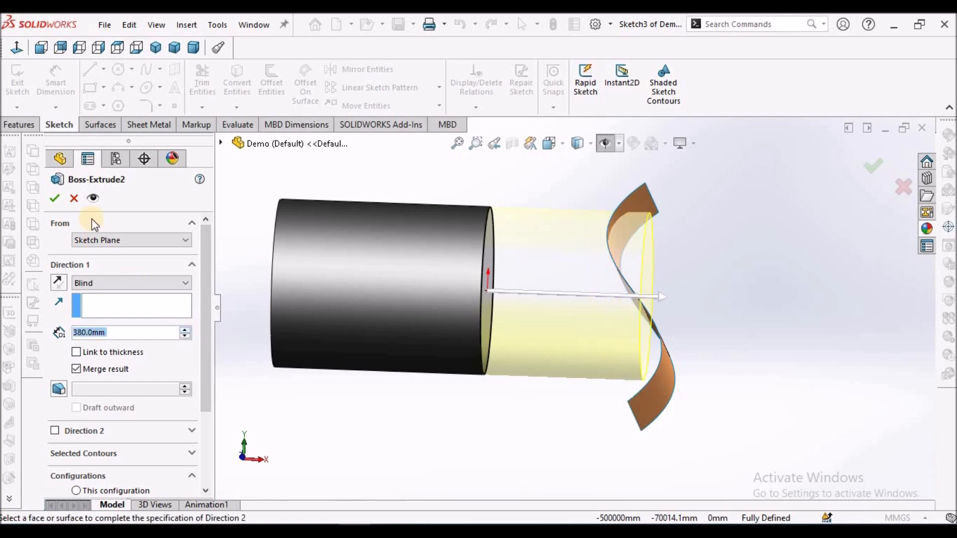
click(56, 197)
middle_drag(510, 182, 567, 305)
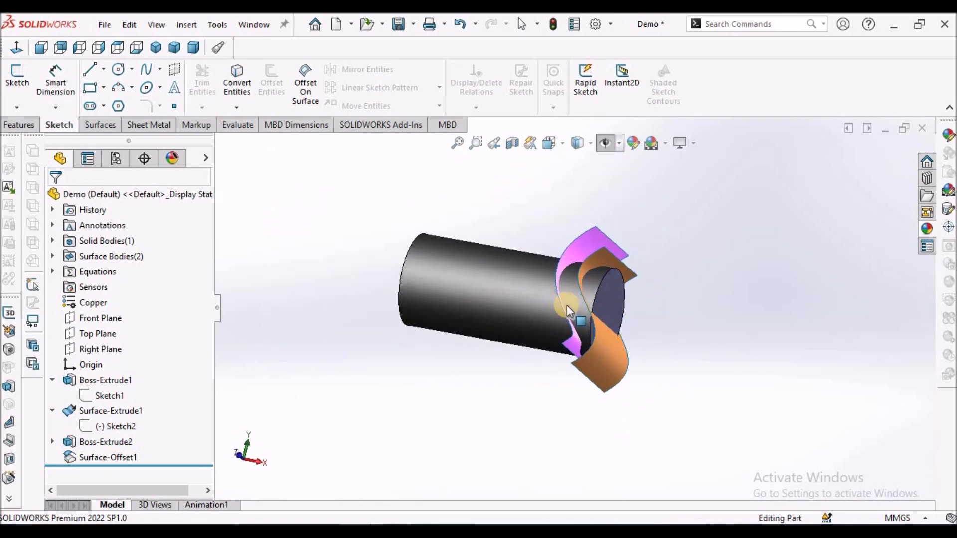
click(593, 375)
click(546, 405)
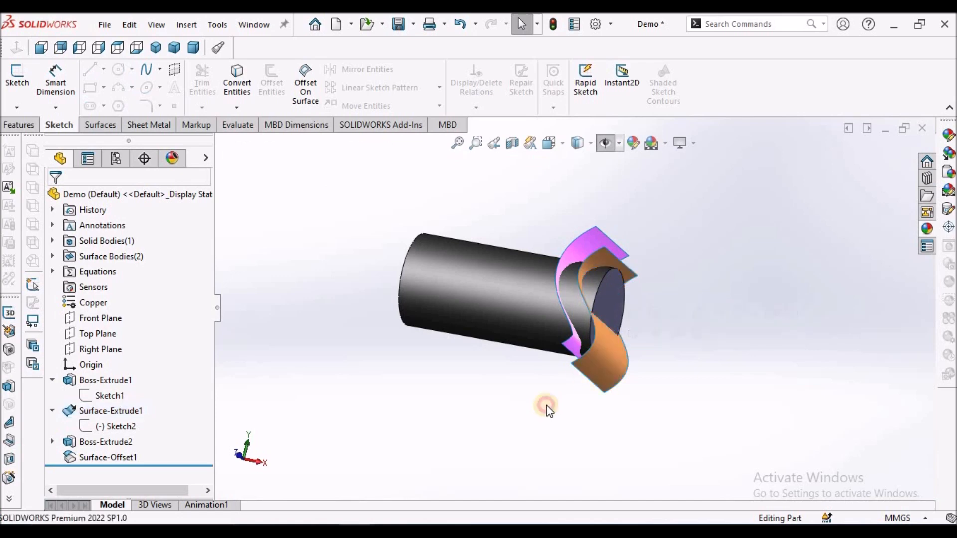
Hide the copper-colored Surface-Extrude1 body at the end of the cylinder
click(595, 377)
click(666, 341)
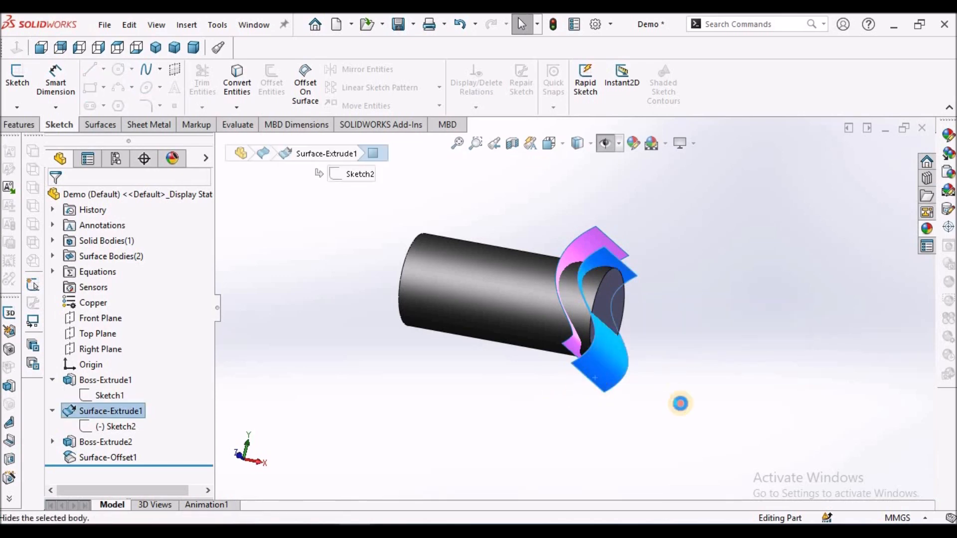
mouse_move(626, 352)
middle_down()
mouse_move(635, 301)
mouse_move(623, 355)
middle_up()
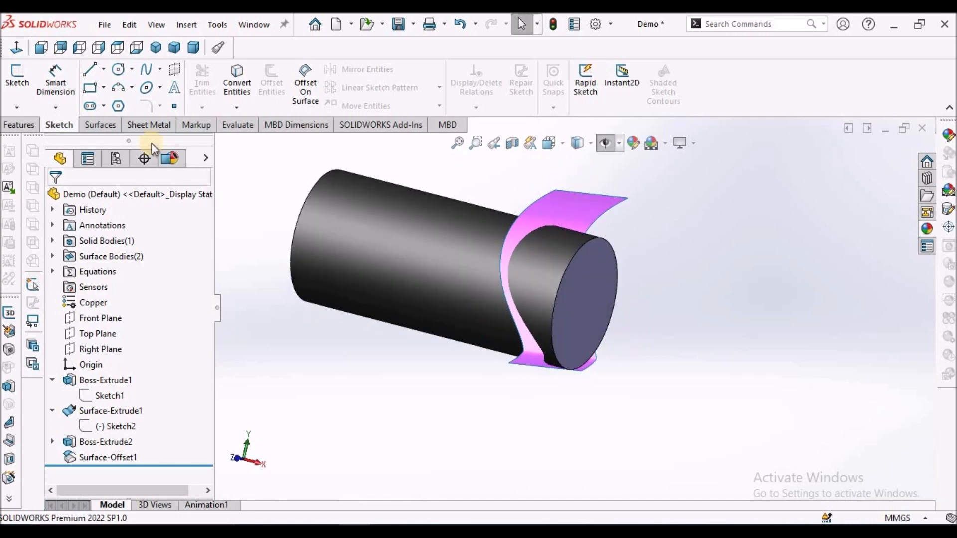
Cut the cylinder with the Surface-Offset1 surface, removing the portion that extends beyond it
click(111, 128)
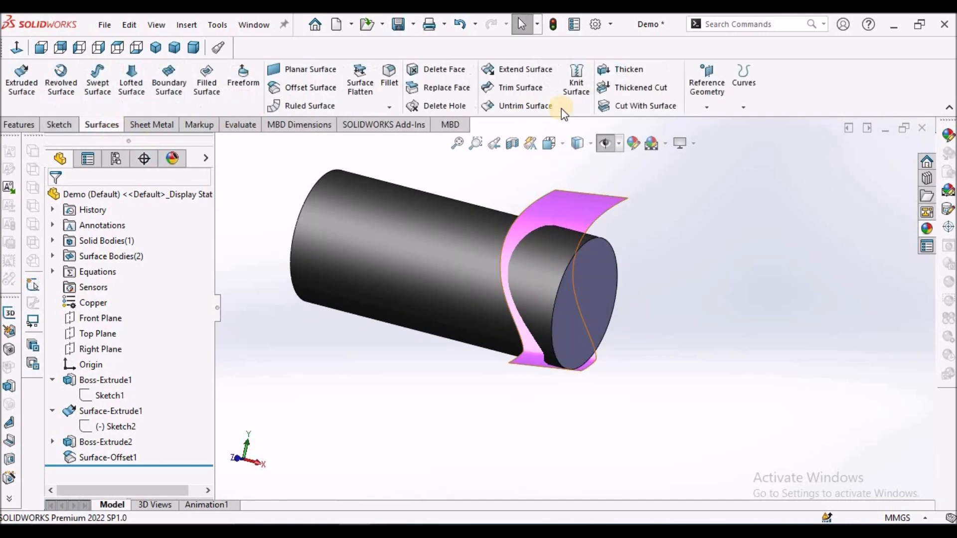
click(653, 106)
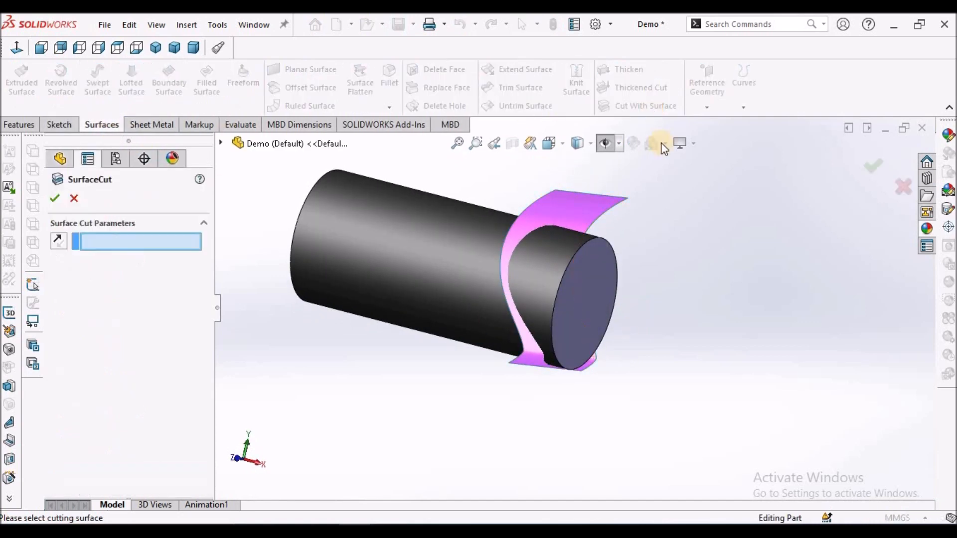
click(592, 211)
middle_drag(468, 239, 474, 262)
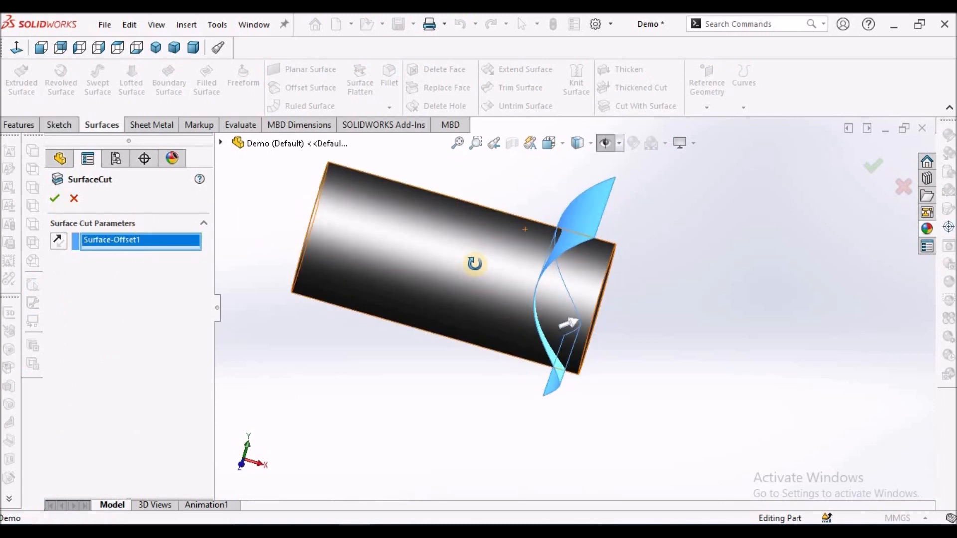
click(55, 198)
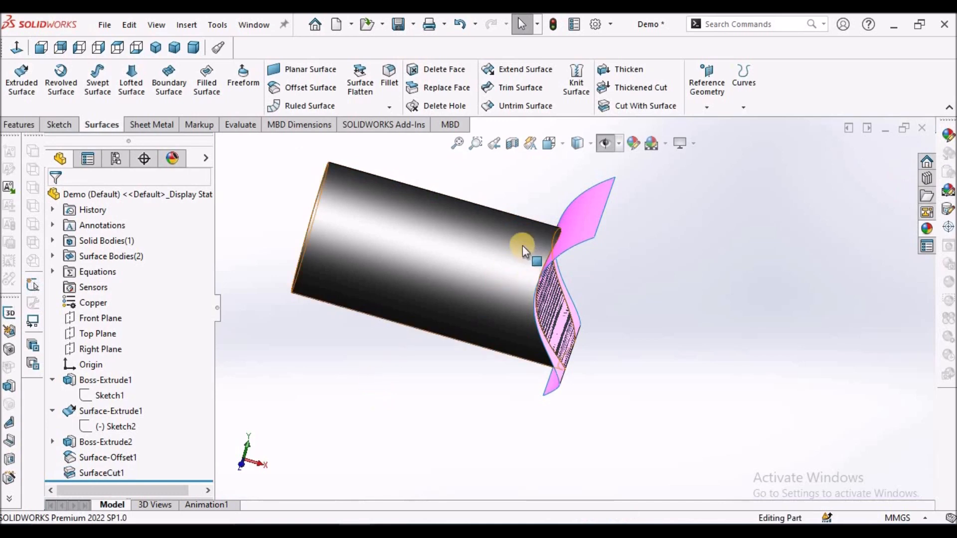
Hide the magenta Surface-Offset1 body covering the cut end of the cylinder
middle_drag(518, 204, 591, 223)
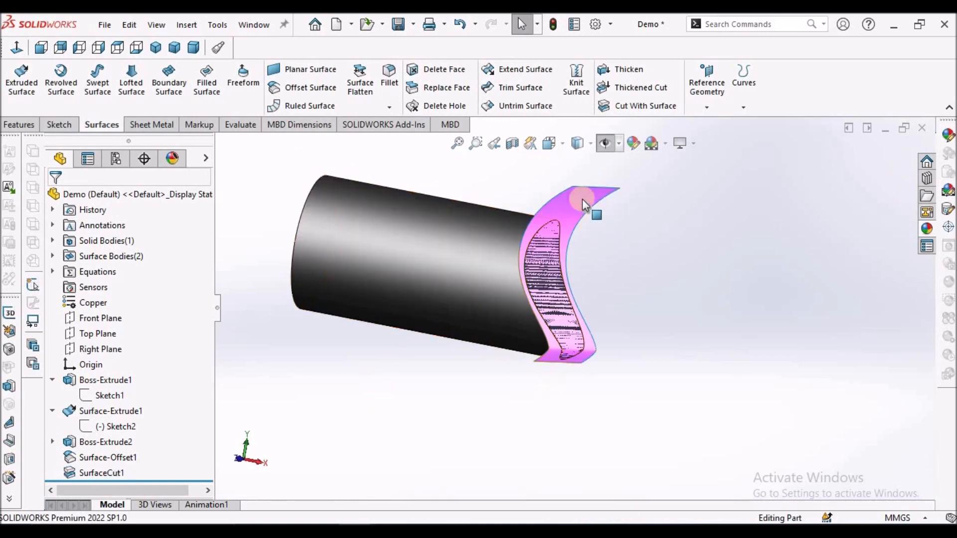
click(582, 199)
click(648, 157)
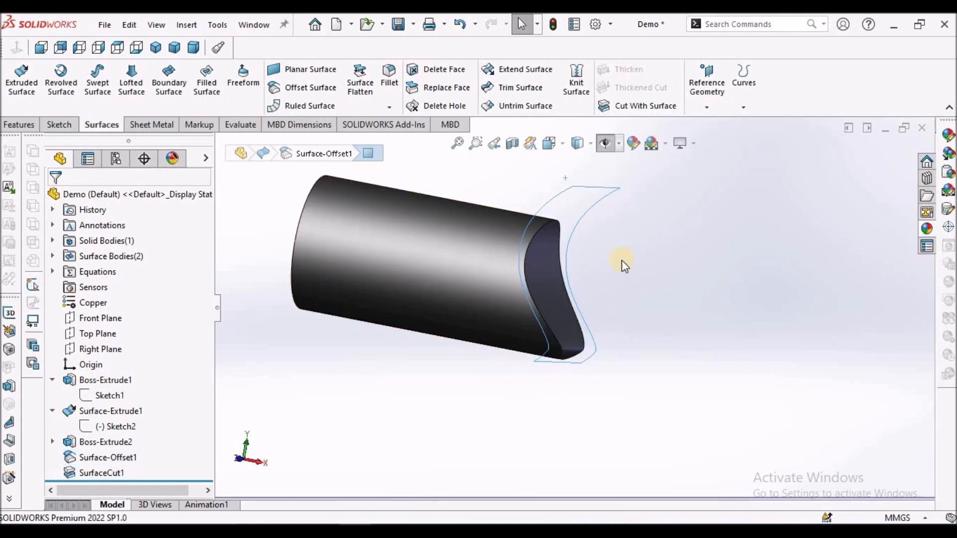
Examine the cylinder's curved cut face up close, at an angle and in the front view
scroll(593, 345, down, 3)
middle_drag(614, 313, 634, 286)
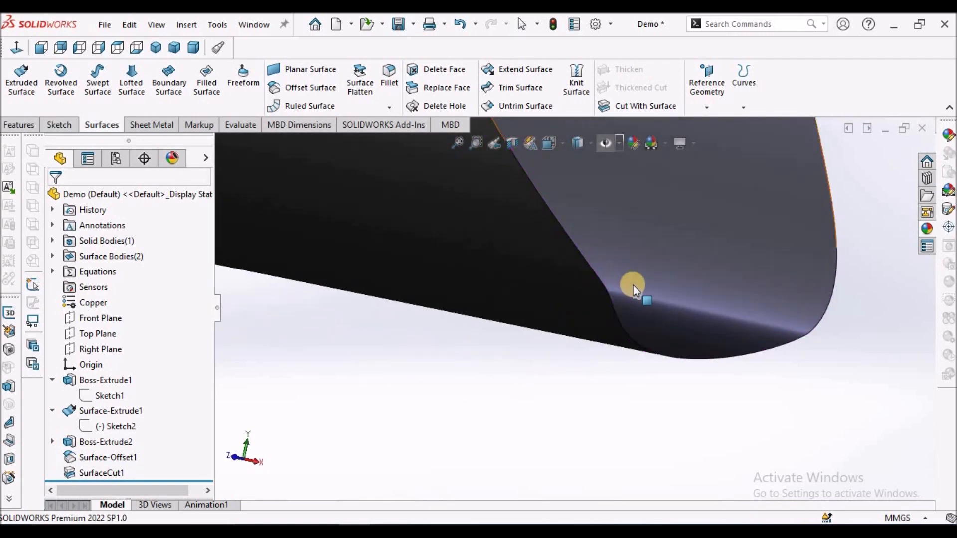
click(633, 292)
scroll(623, 326, up, 3)
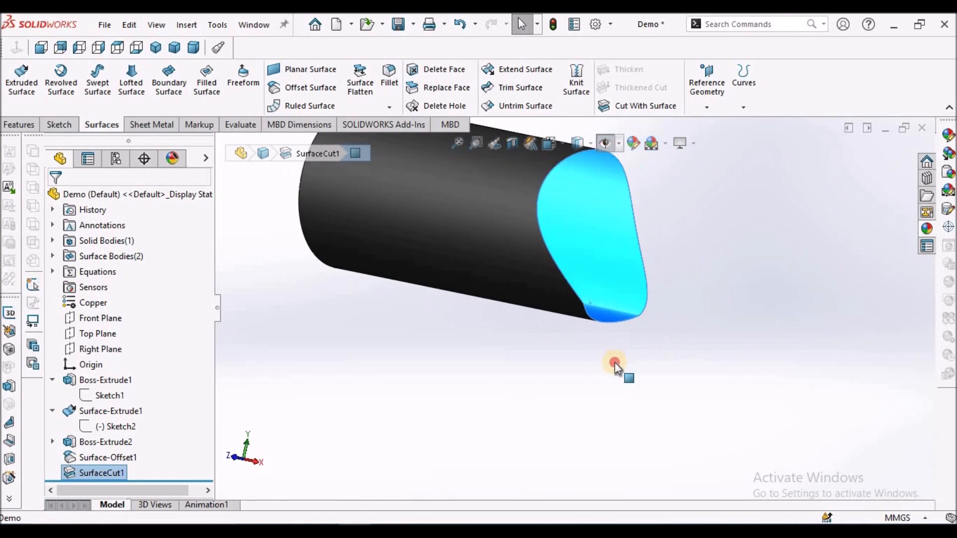
click(615, 363)
scroll(620, 281, down, 3)
middle_drag(622, 284, 641, 296)
scroll(612, 337, down, 3)
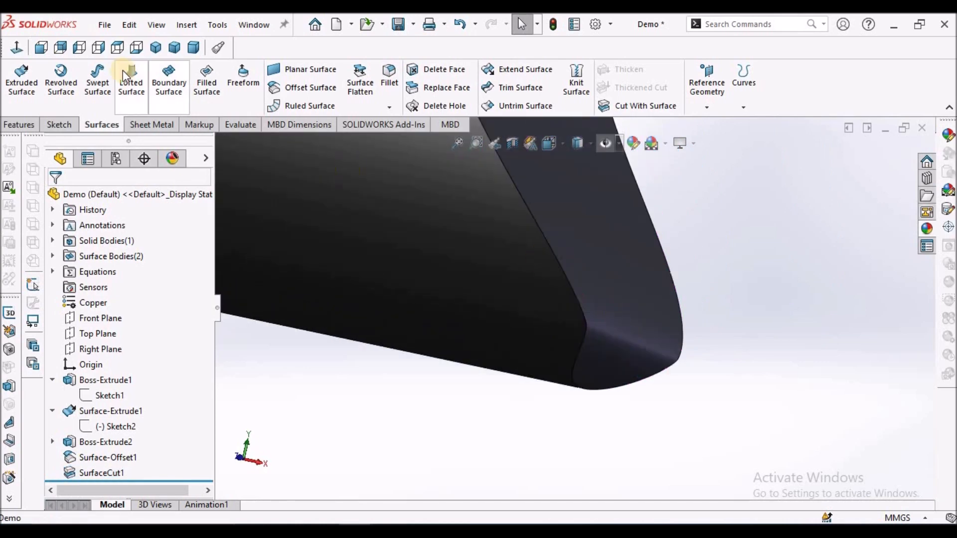
click(42, 51)
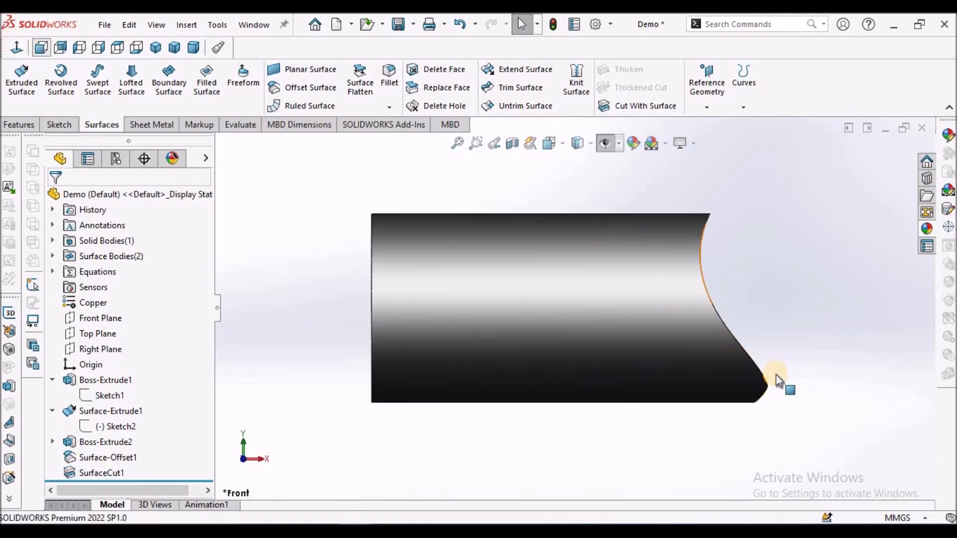
scroll(748, 381, down, 5)
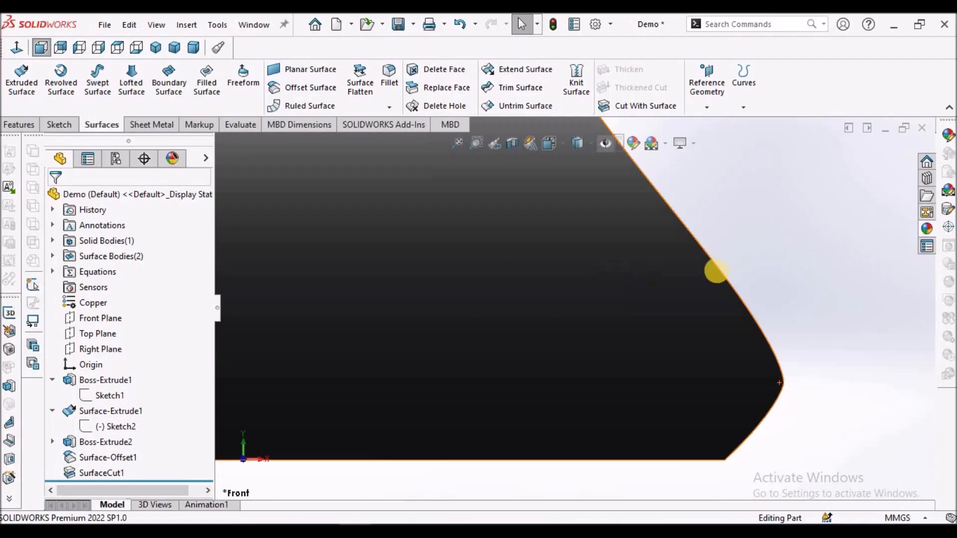
scroll(719, 270, up, 4)
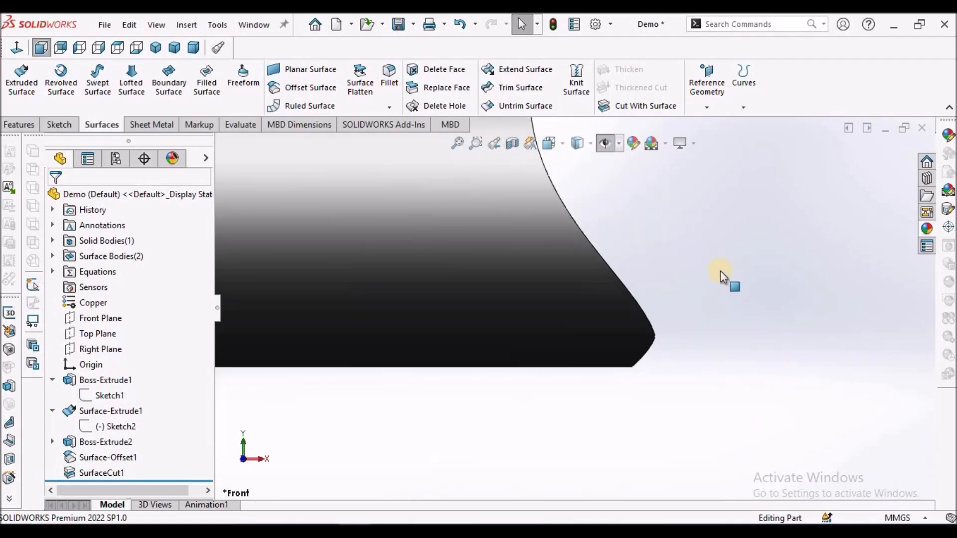
scroll(685, 275, down, 1)
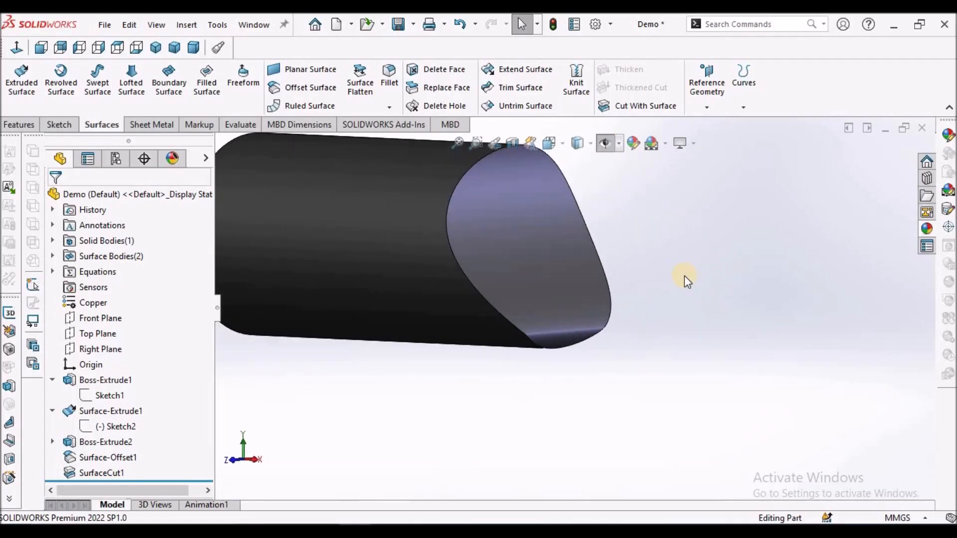
scroll(684, 276, up, 2)
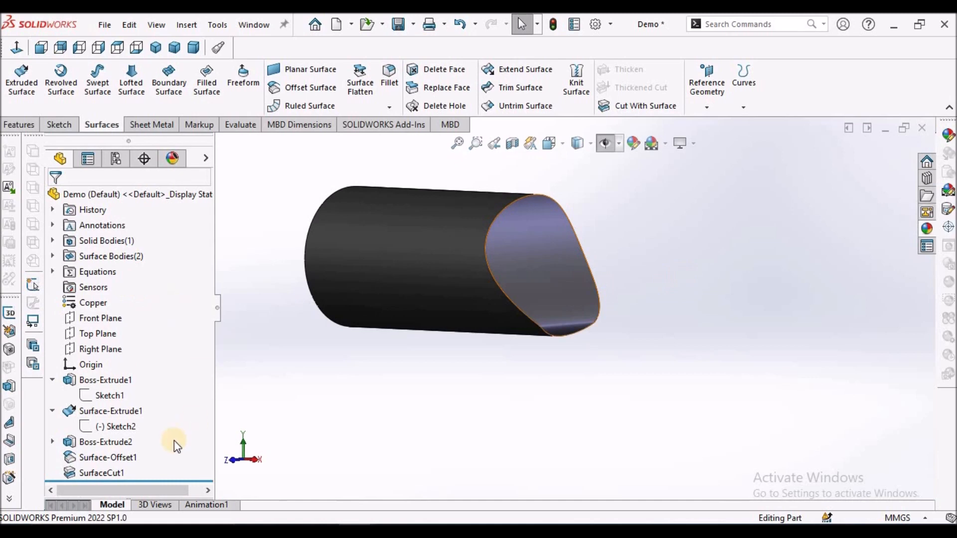
Suppress the SurfaceCut1 feature
right_click(106, 474)
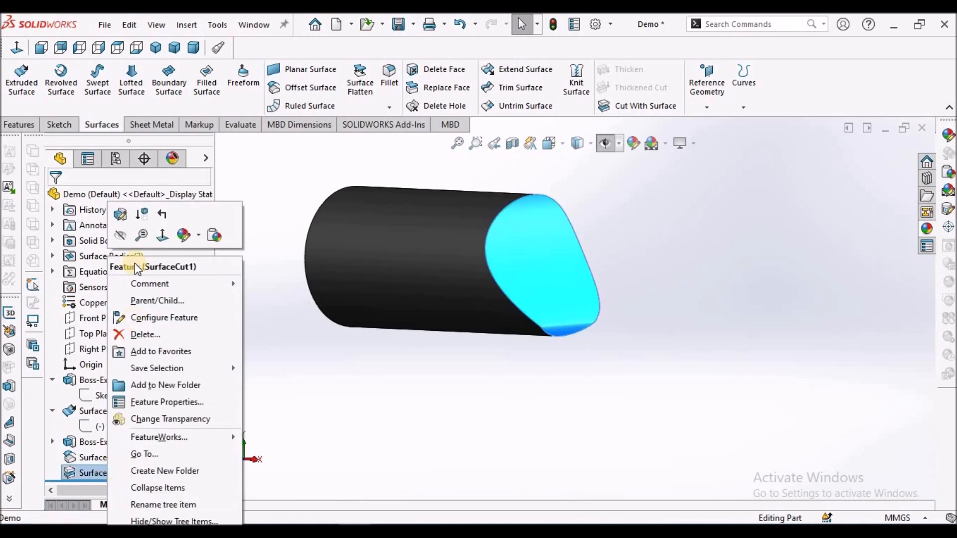
click(159, 216)
click(347, 379)
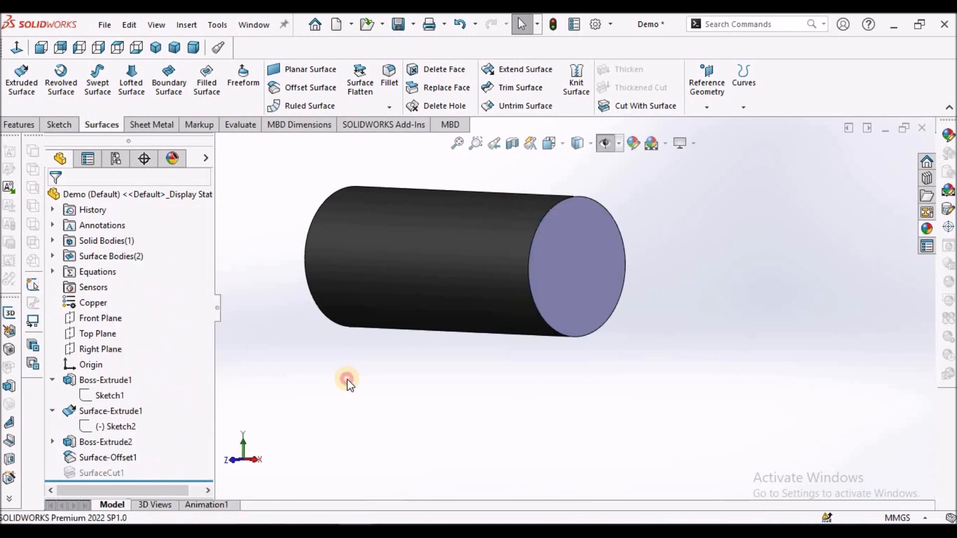
Show the hidden Surface-Extrude1 surface body again
click(53, 241)
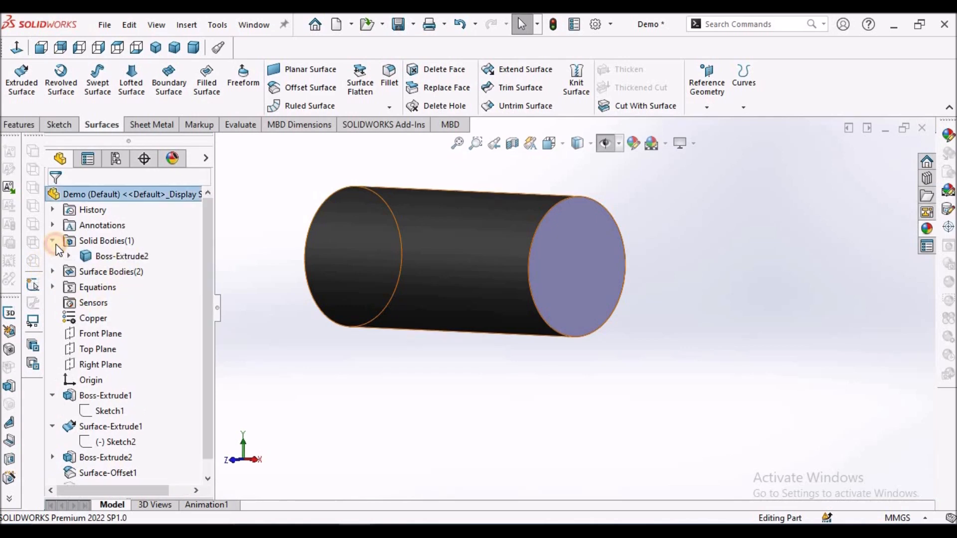
click(53, 241)
click(53, 256)
click(106, 271)
click(119, 248)
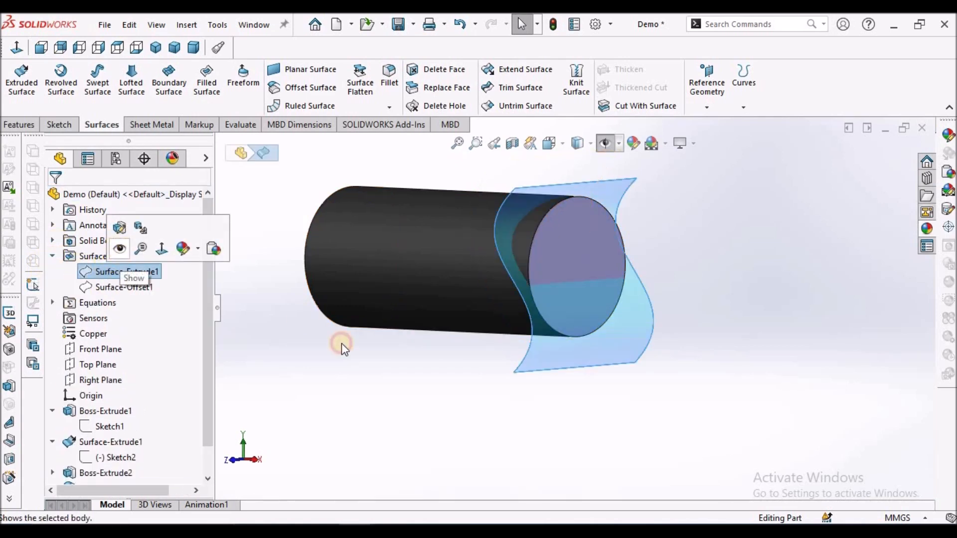
middle_drag(567, 327, 612, 341)
scroll(615, 342, up, 1)
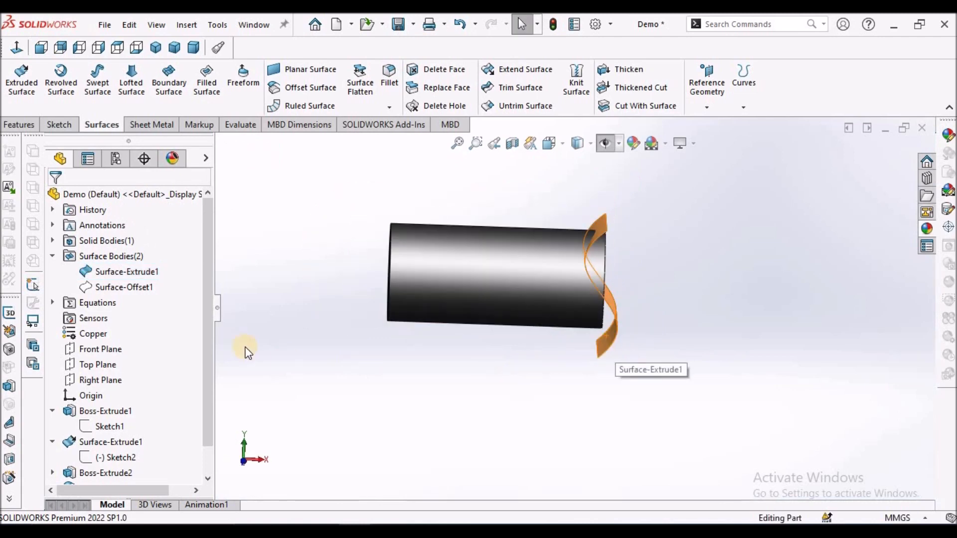
Show the hidden Surface-Offset1 surface body alongside the original curved surface
right_click(128, 288)
click(505, 402)
click(506, 402)
scroll(633, 286, down, 2)
middle_drag(633, 285, 630, 259)
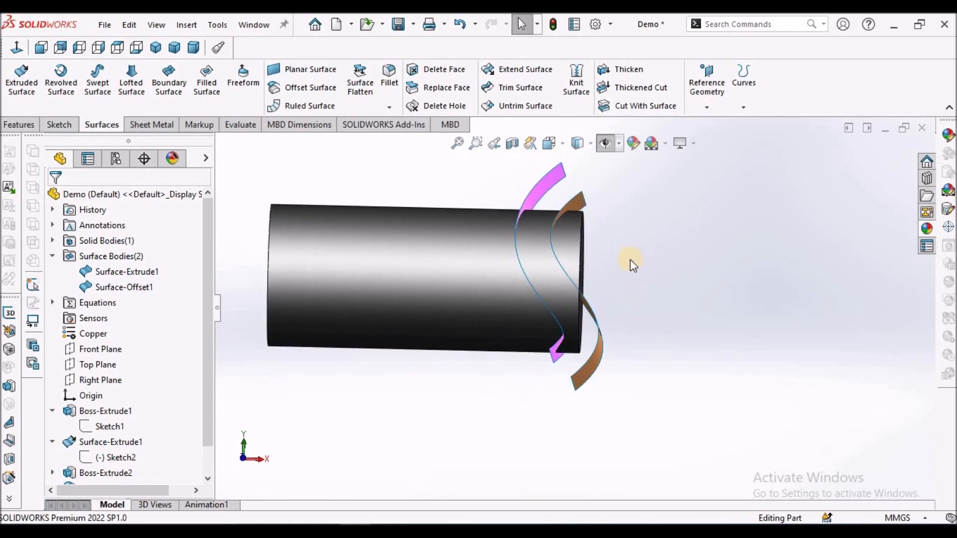
scroll(630, 259, down, 1)
scroll(630, 259, up, 1)
Edit Boss-Extrude2, changing its Direction 1 end condition to Offset From Surface with Surface-Extrude1 as the reference surface
drag(205, 442, 203, 470)
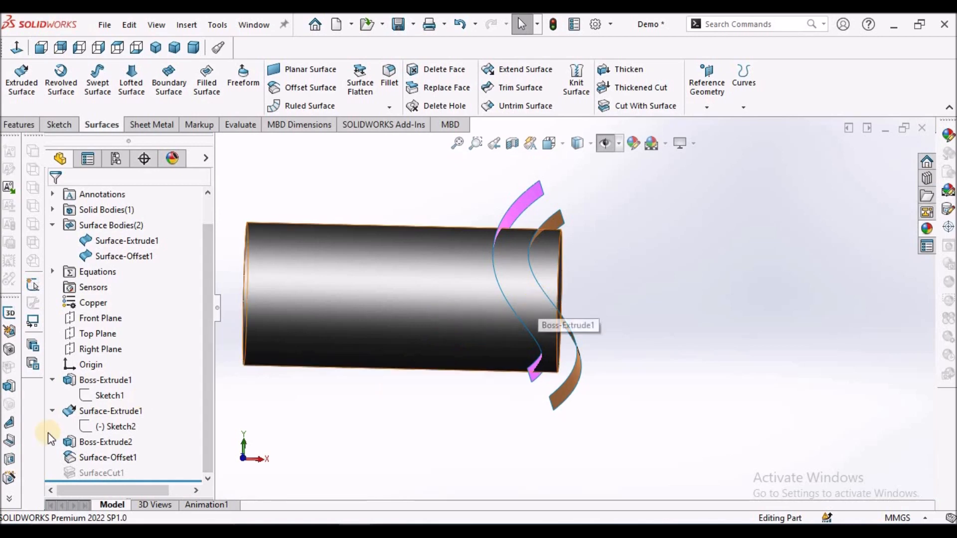
right_click(112, 444)
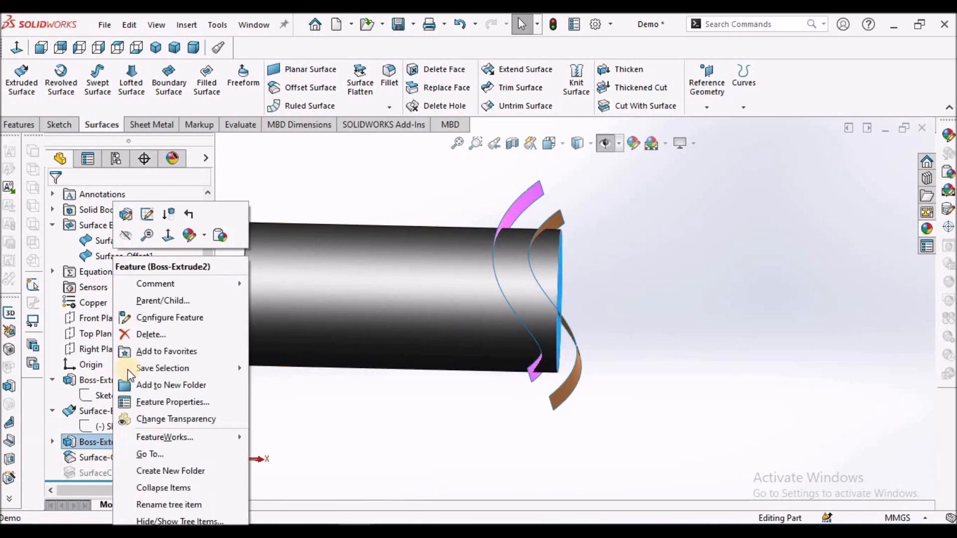
click(127, 218)
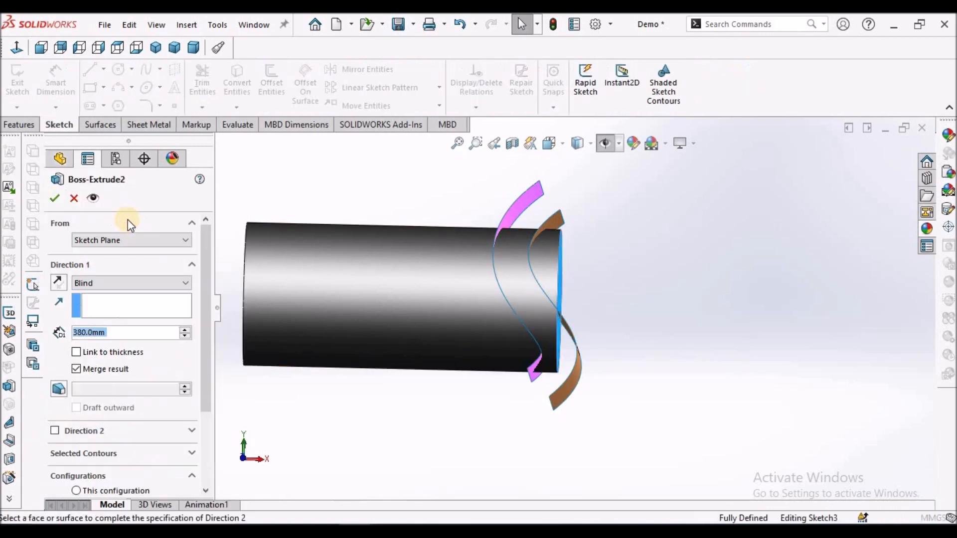
scroll(202, 348, down, 2)
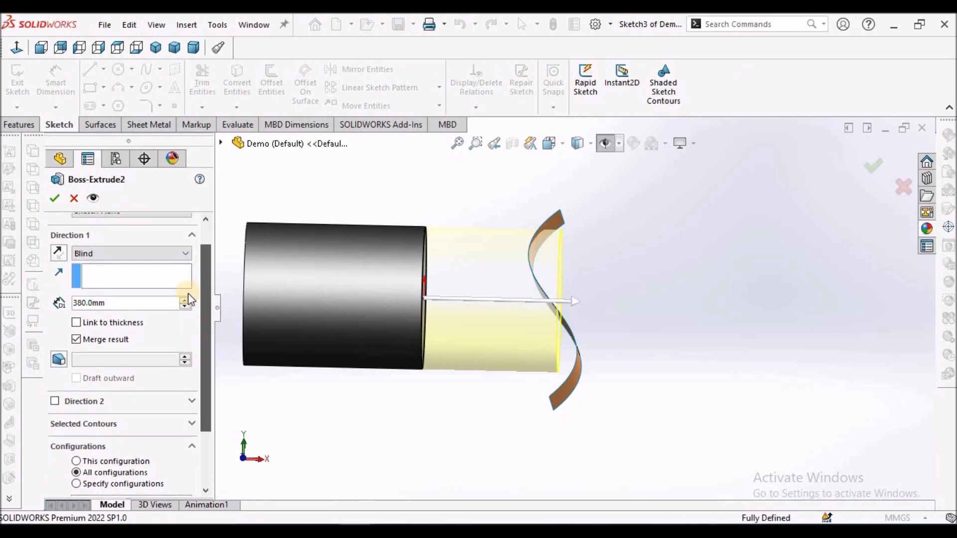
click(187, 255)
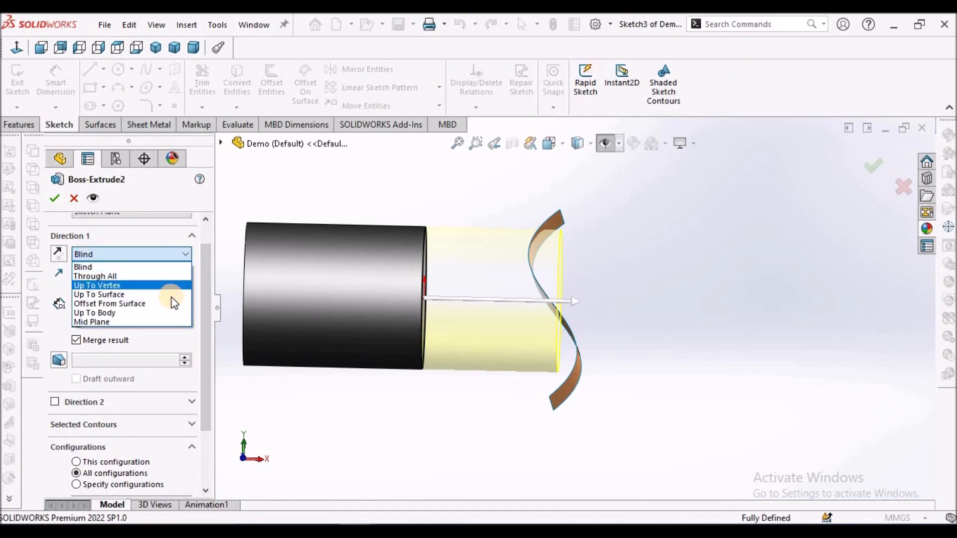
click(170, 304)
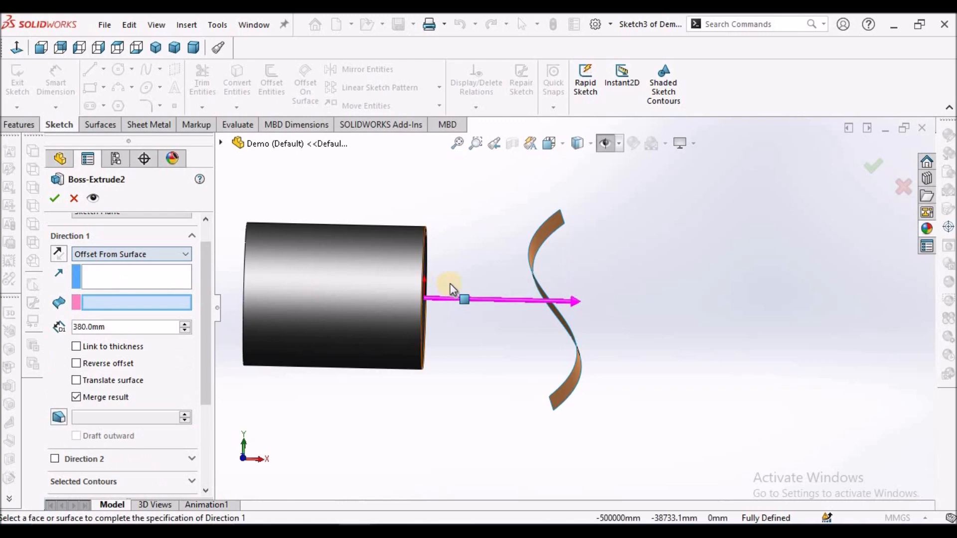
middle_drag(509, 263, 520, 284)
click(520, 268)
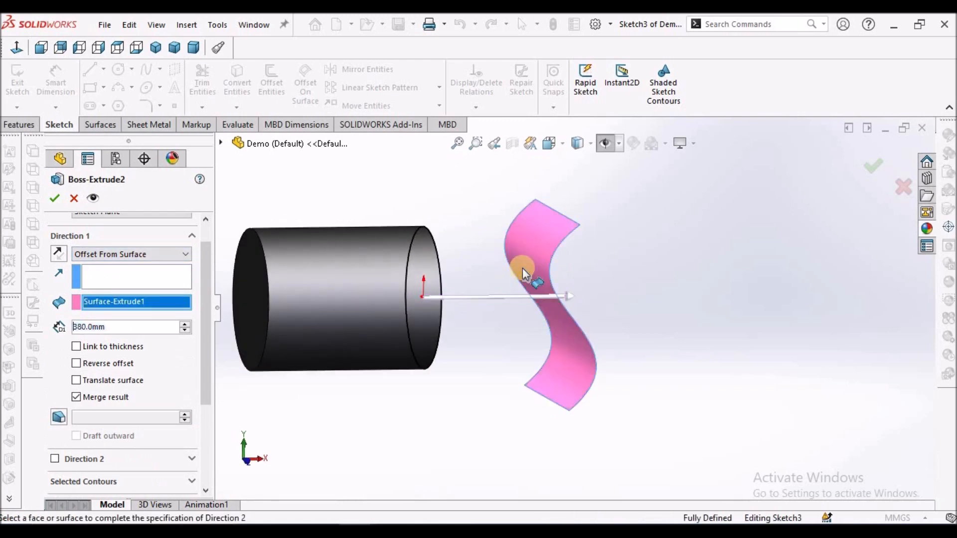
Set Boss-Extrude2's offset distance to 100 mm, check the preview in the front view, and accept the feature
middle_drag(566, 310, 533, 323)
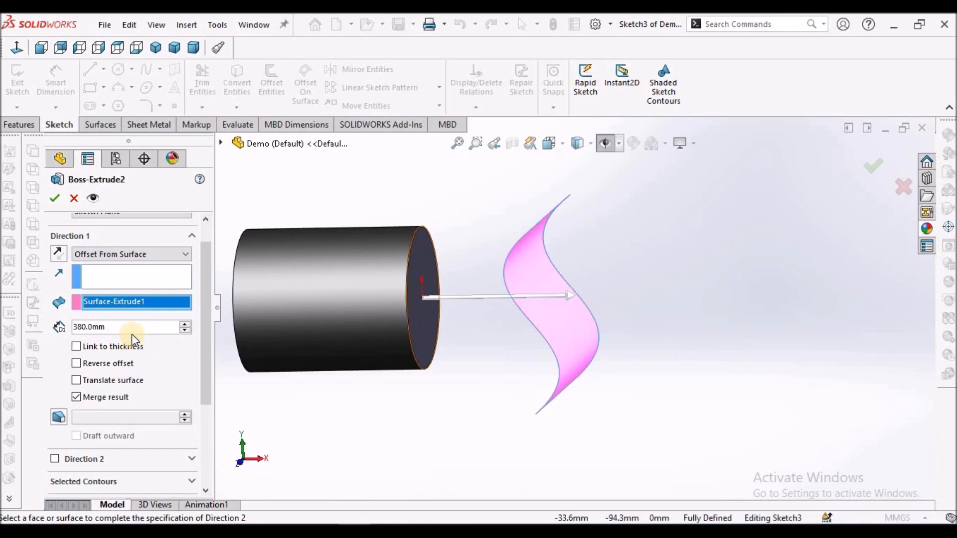
text(10)
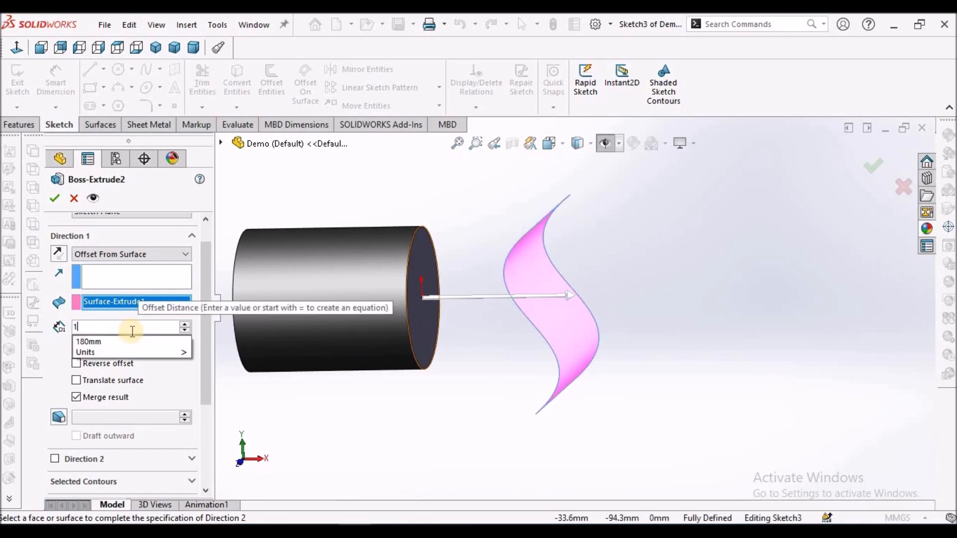
key(Return)
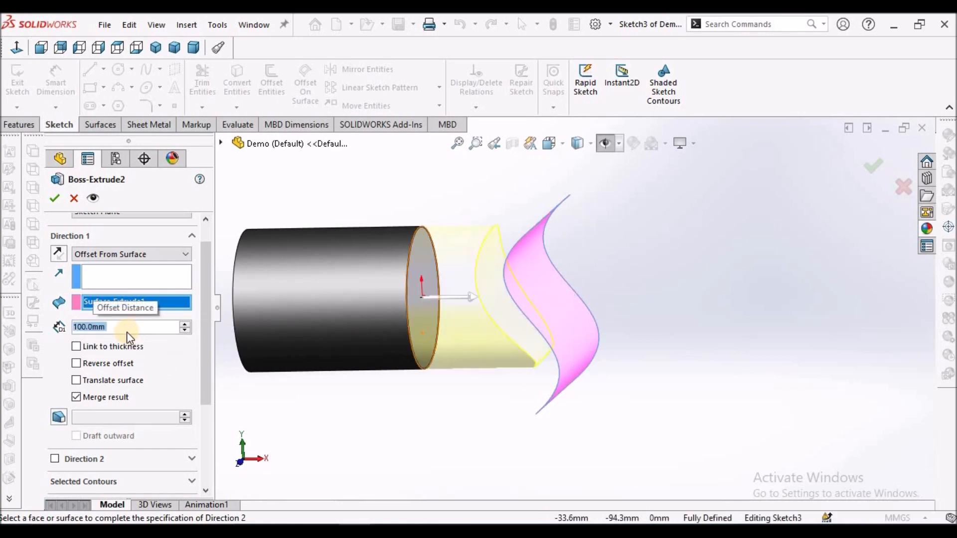
click(41, 48)
scroll(822, 363, down, 3)
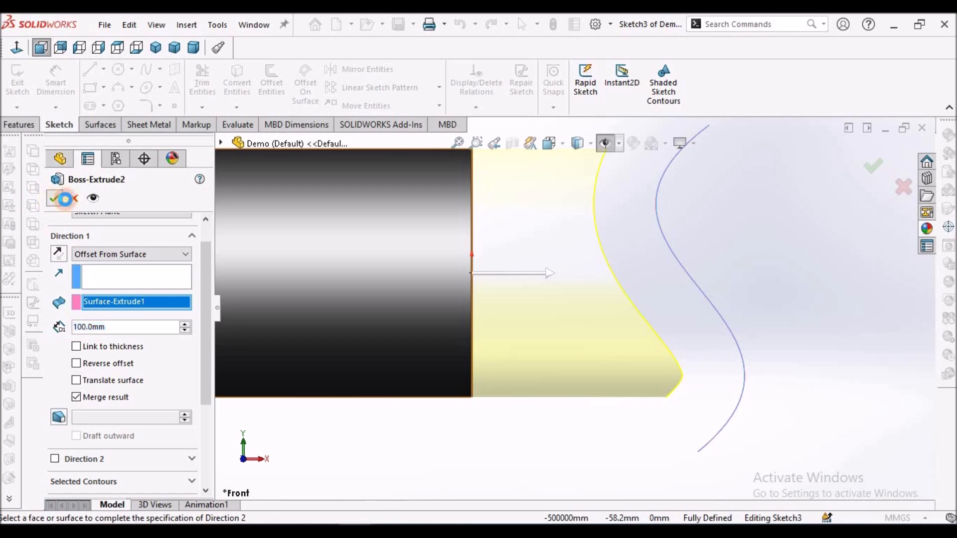
click(55, 198)
Hide the Surface-Offset1 body lying on the re-extruded cylinder's curved end face
scroll(613, 297, up, 3)
middle_drag(619, 299, 593, 274)
click(601, 222)
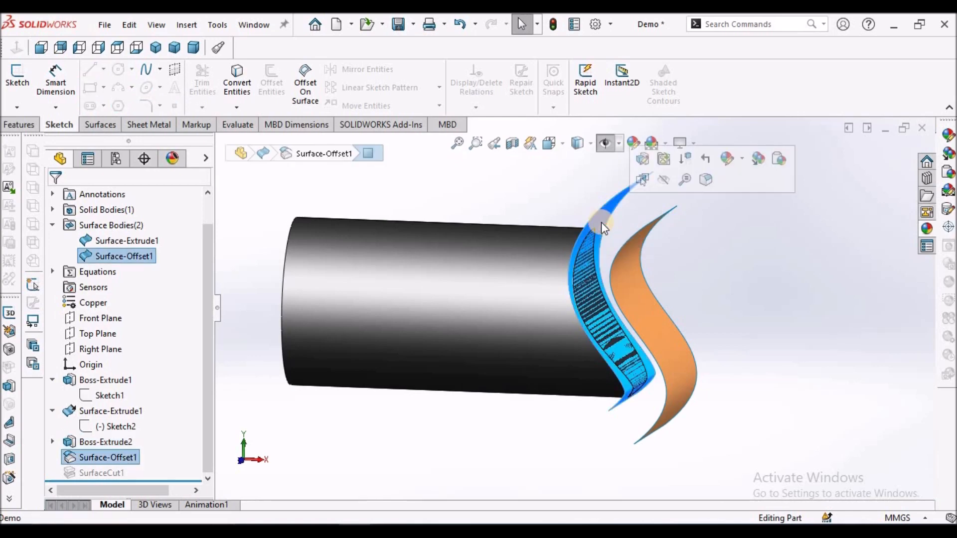
click(664, 180)
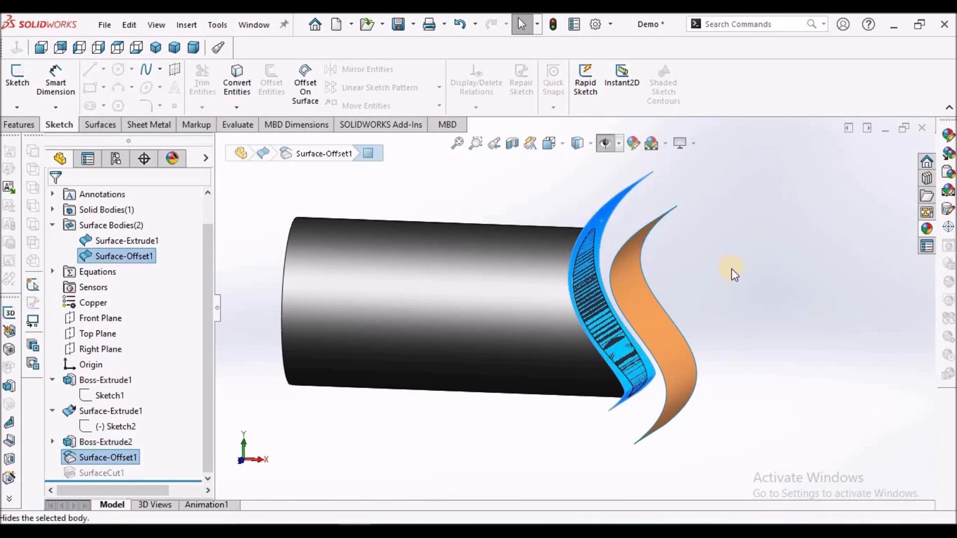
Undo the last hiding of the Surface-Offset1 body
middle_drag(707, 288, 688, 292)
click(460, 24)
scroll(805, 325, up, 3)
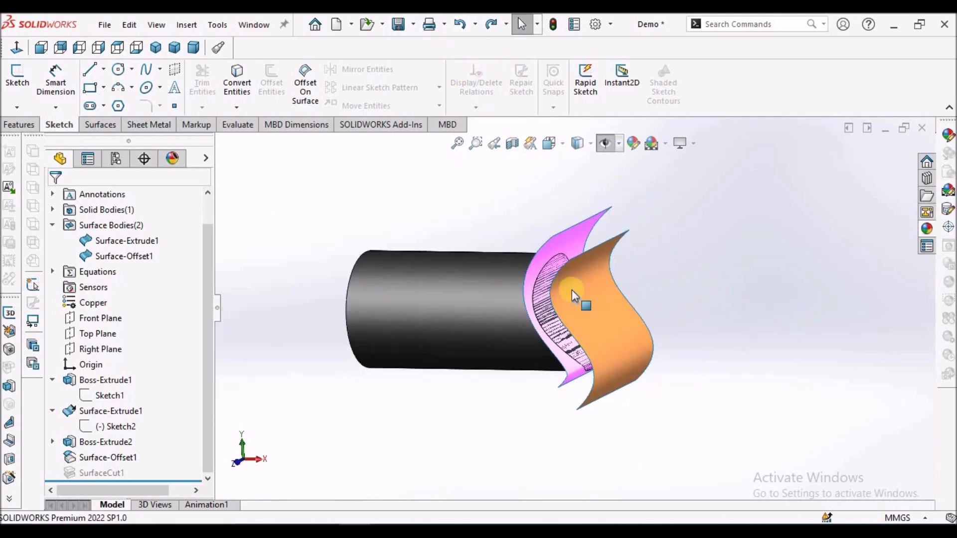
Examine how the cylinder's curved end face lines up with the offset surface and the original curved surface
click(113, 127)
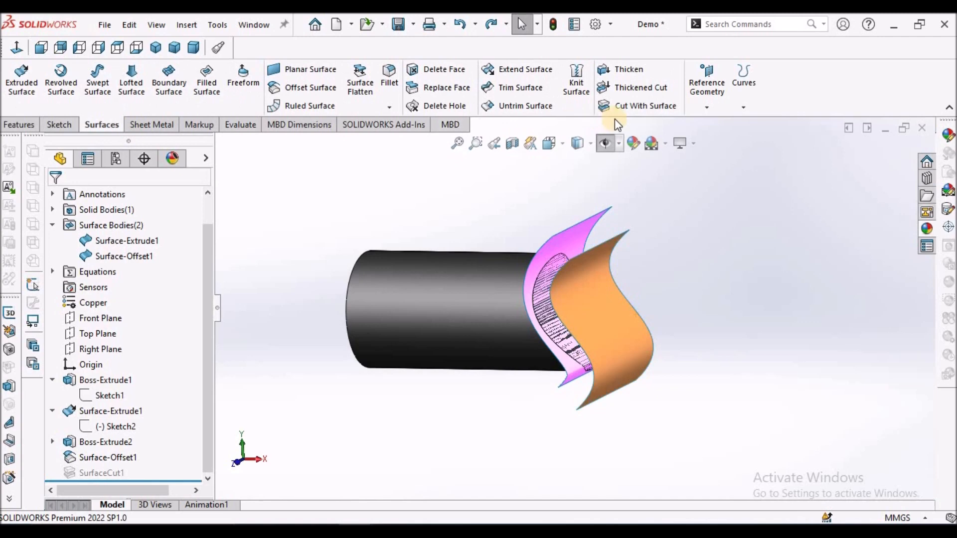
middle_drag(355, 231, 589, 266)
scroll(589, 269, down, 5)
middle_drag(582, 299, 566, 316)
scroll(639, 349, up, 5)
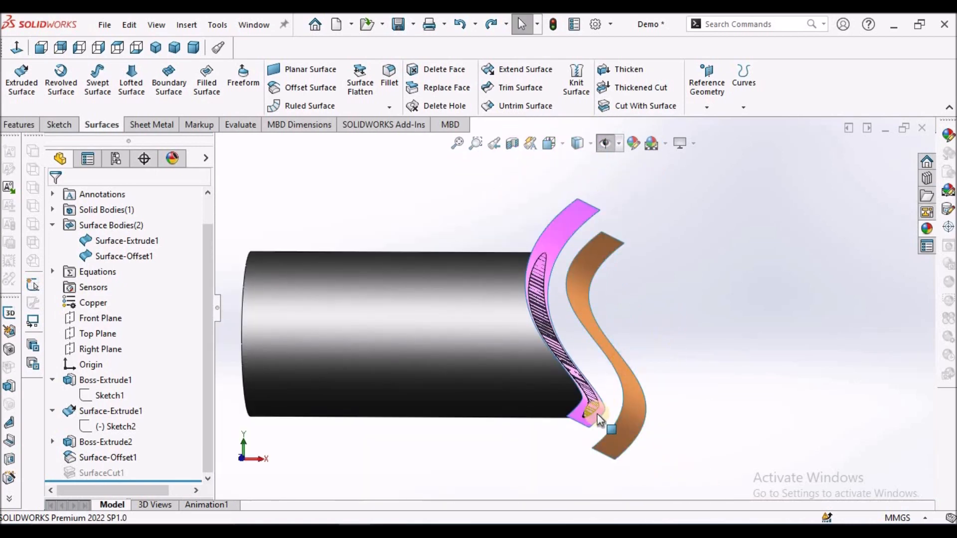
scroll(603, 418, down, 3)
scroll(568, 291, up, 4)
middle_drag(564, 289, 568, 308)
Hide the Surface-Offset1 surface body at the cylinder's end, leaving the original curved surface shown
click(552, 202)
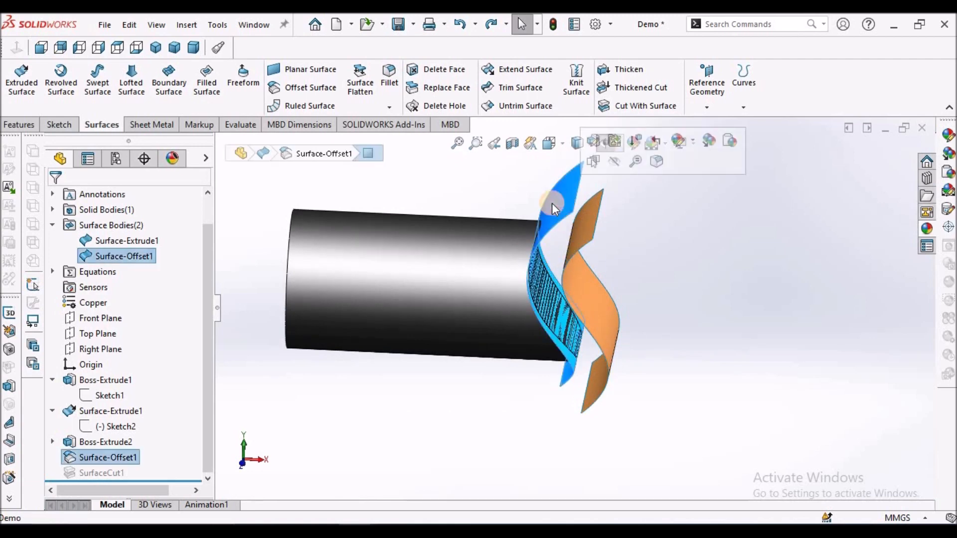
click(615, 160)
middle_drag(556, 292, 525, 272)
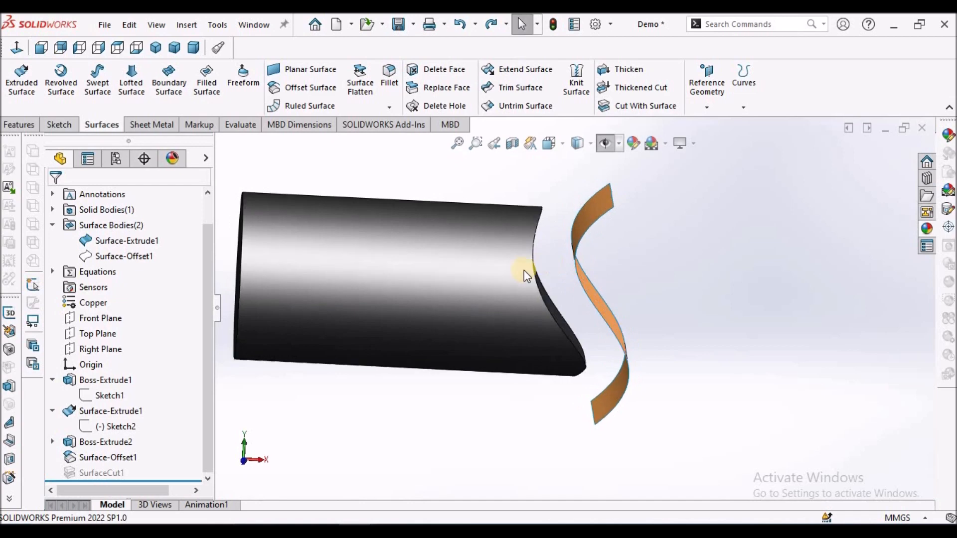
Edit Boss-Extrude2 to enable Translate surface for its 100 mm offset, check the front-view preview, and accept the feature
right_click(113, 442)
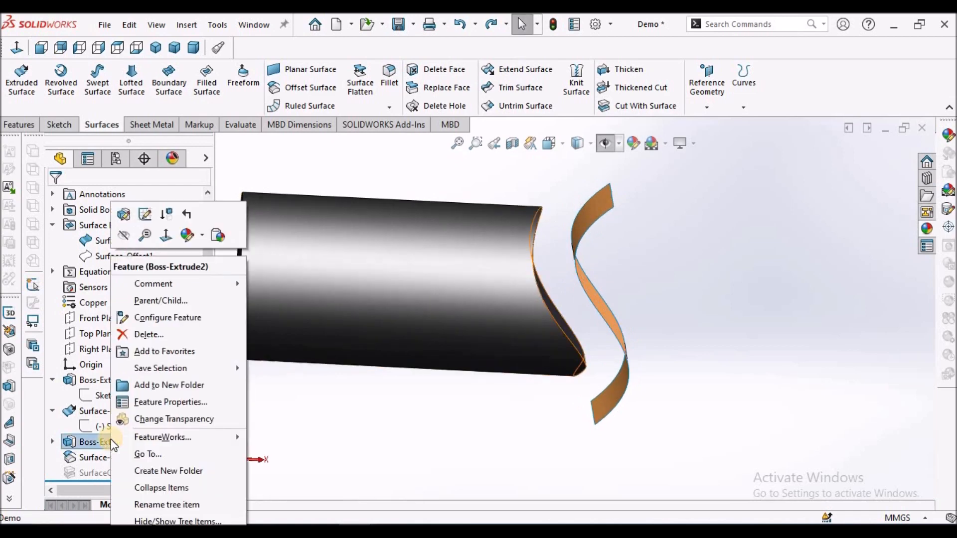
click(125, 215)
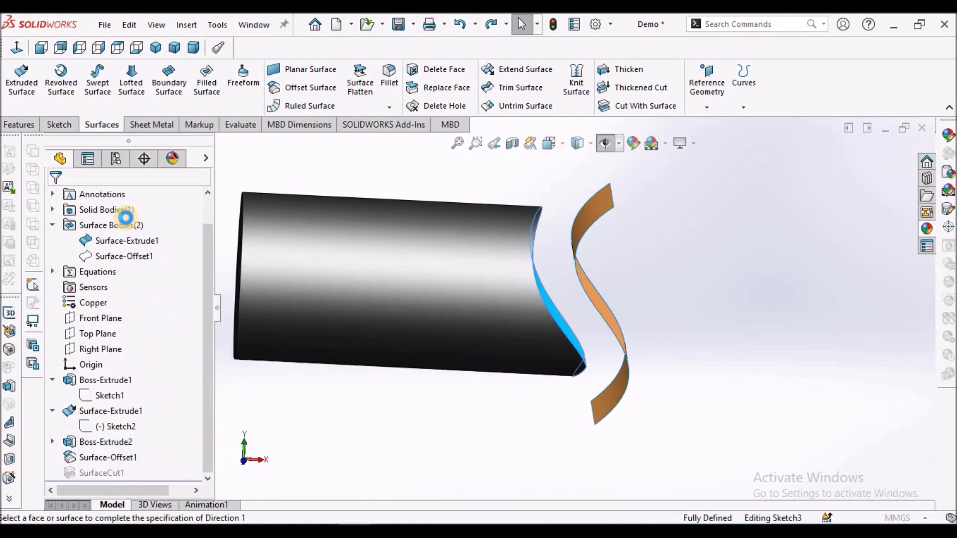
mouse_move(207, 345)
mouse_down()
mouse_move(205, 385)
mouse_move(198, 351)
mouse_up()
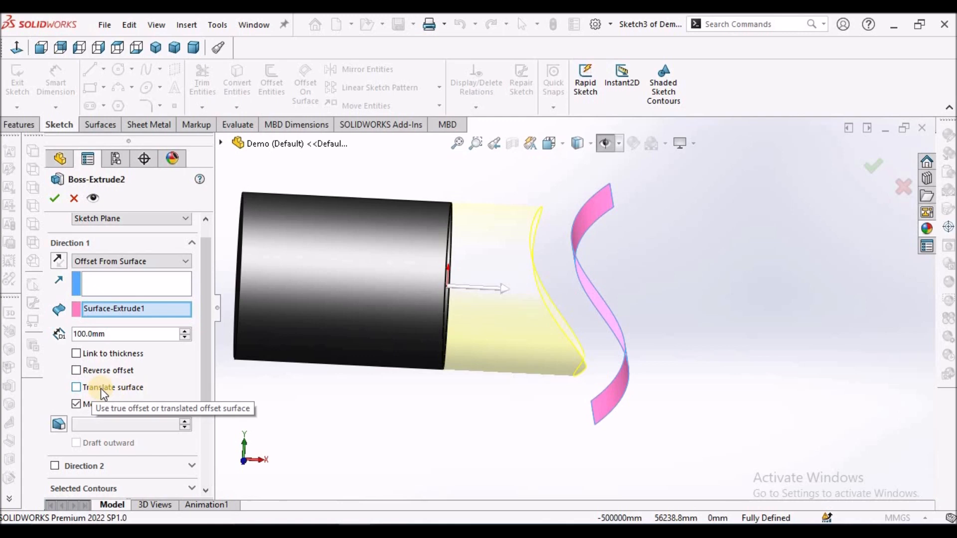
click(76, 387)
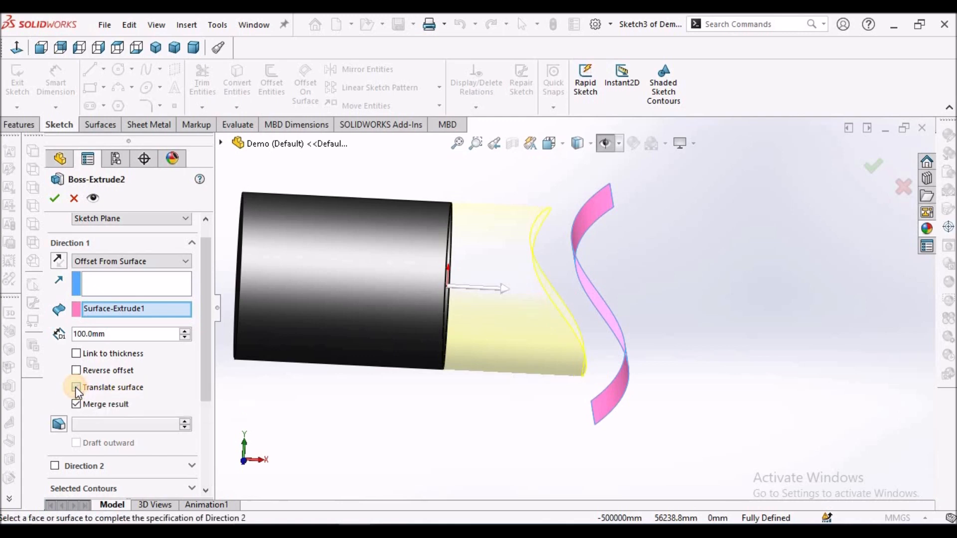
middle_drag(640, 369, 628, 323)
click(41, 47)
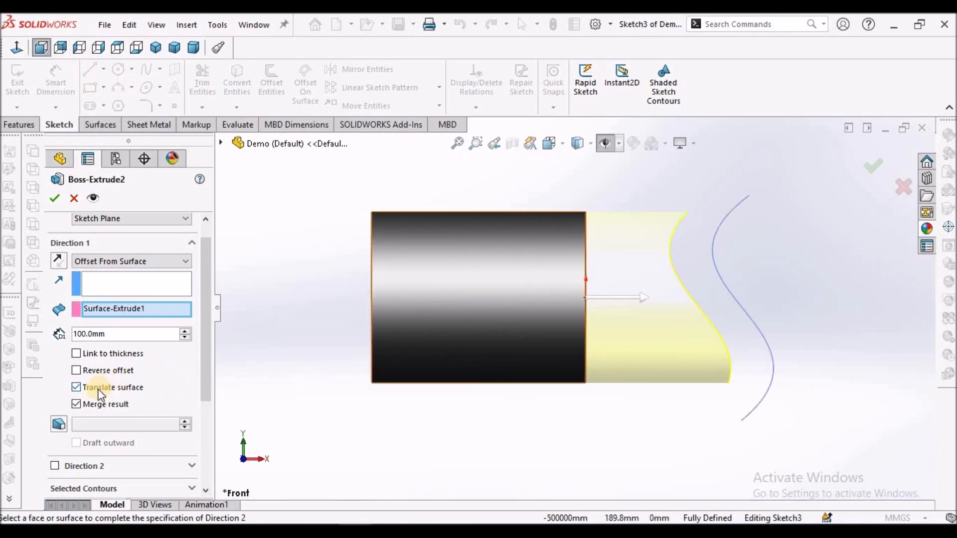
scroll(779, 355, down, 4)
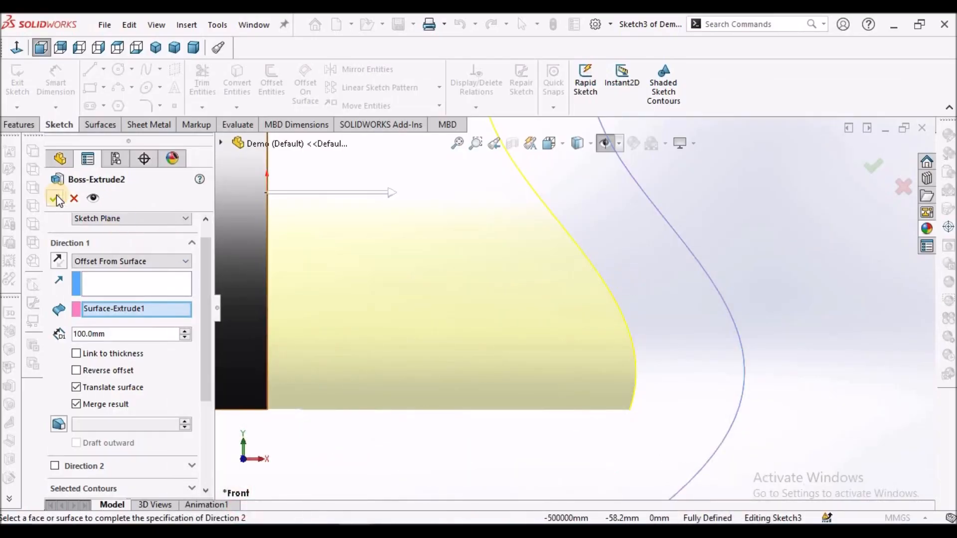
click(55, 198)
Hide the Surface-Extrude1 body and inspect the cylinder's translated curved end face
middle_drag(647, 273, 628, 263)
click(668, 331)
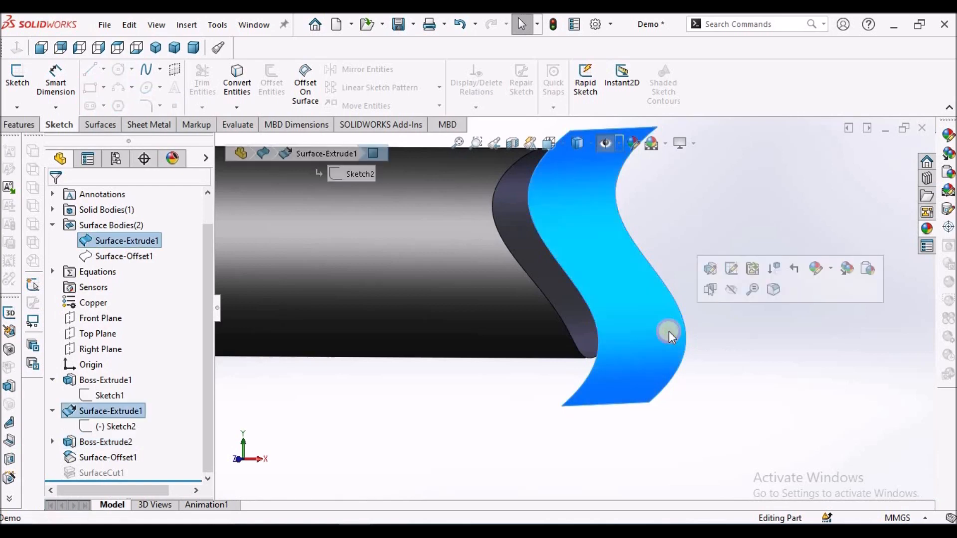
click(732, 290)
middle_drag(615, 316, 598, 359)
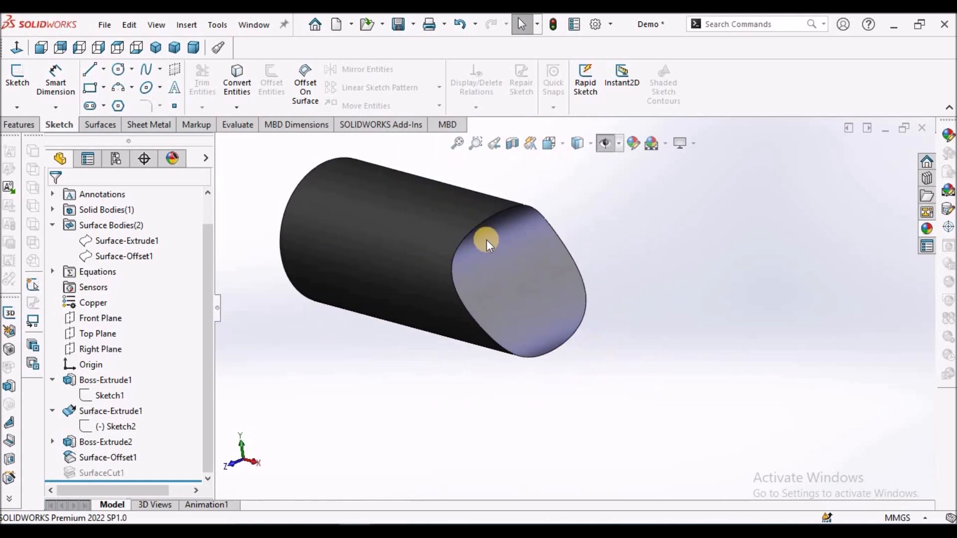
middle_drag(527, 251, 573, 269)
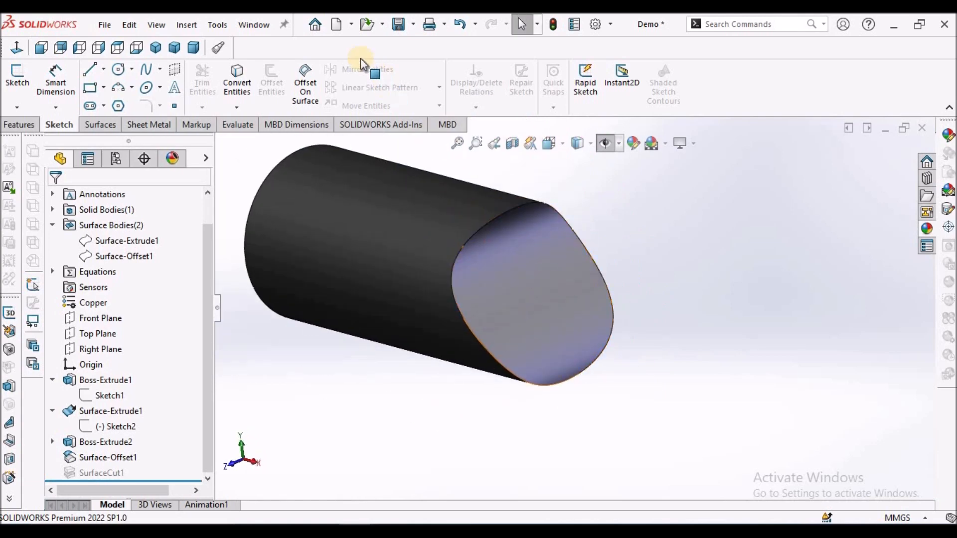
Switch to the open REF part and hide its Surface-Extrude1 body
click(266, 28)
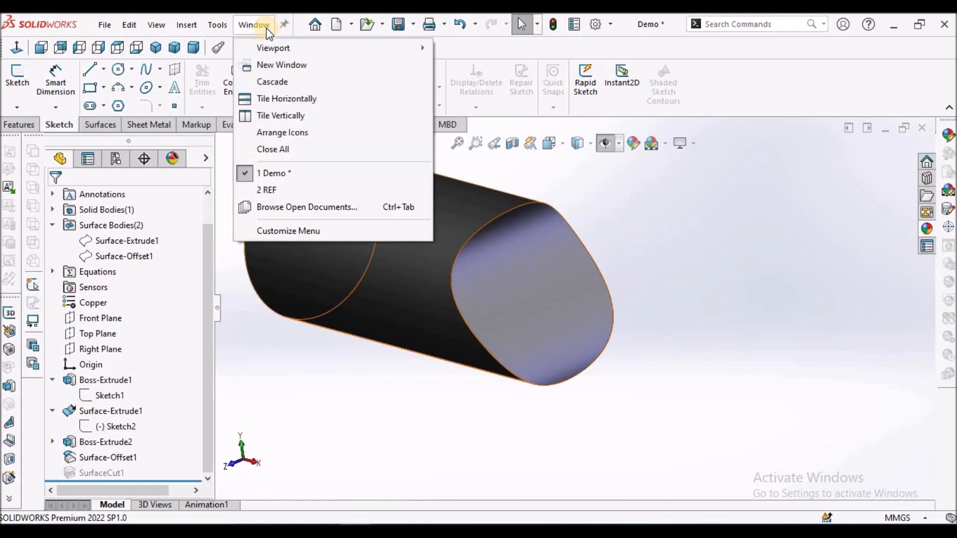
click(279, 192)
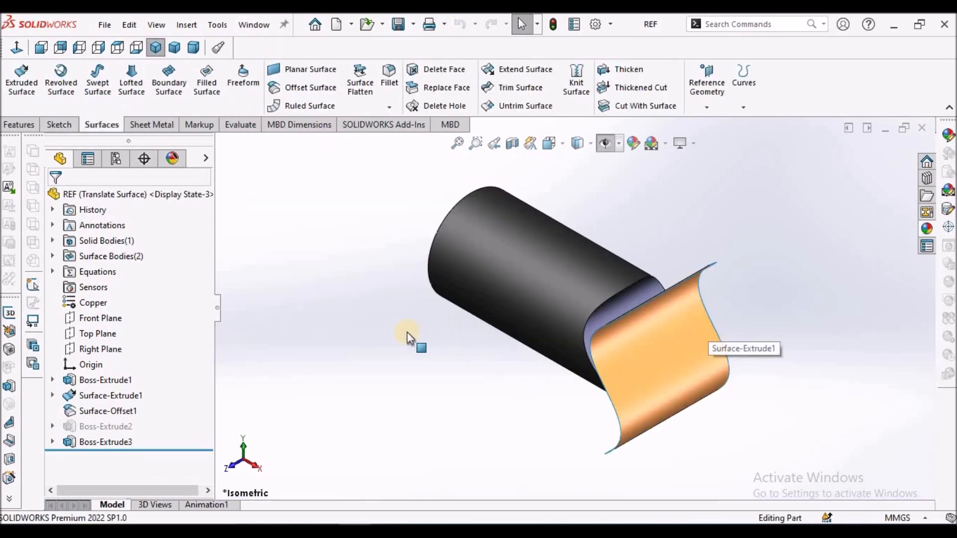
middle_drag(661, 302, 687, 327)
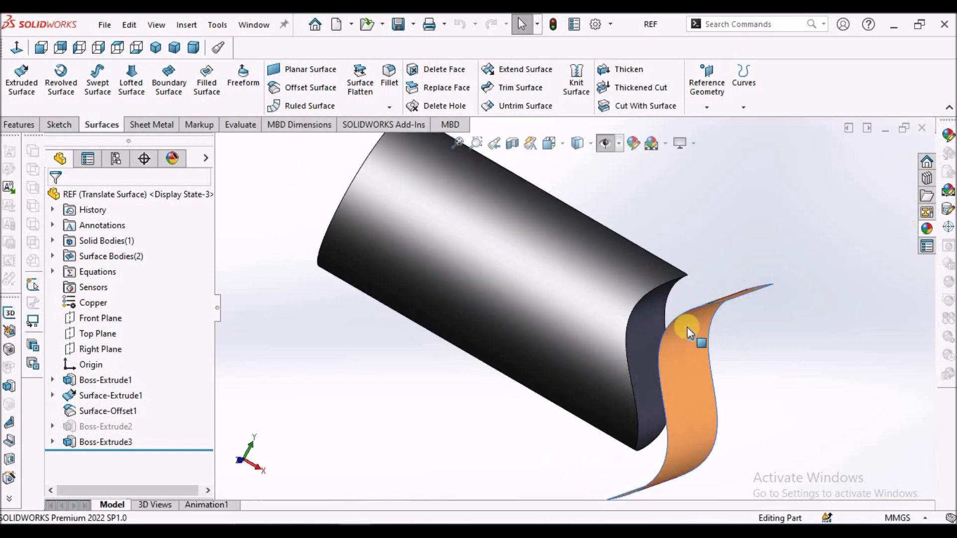
click(695, 337)
click(761, 297)
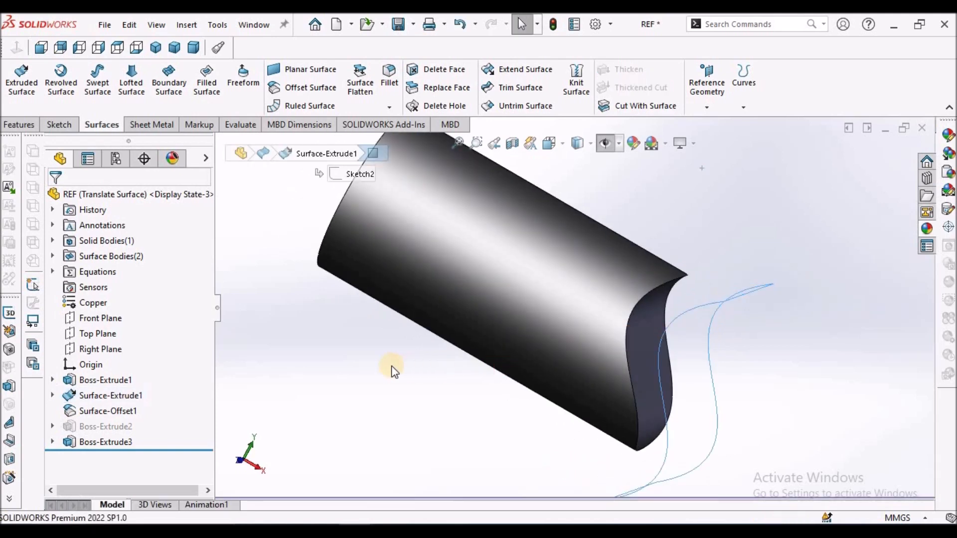
Activate REF's Default configuration and examine the cylinder's end profile in the front view
click(117, 158)
middle_drag(699, 342, 686, 304)
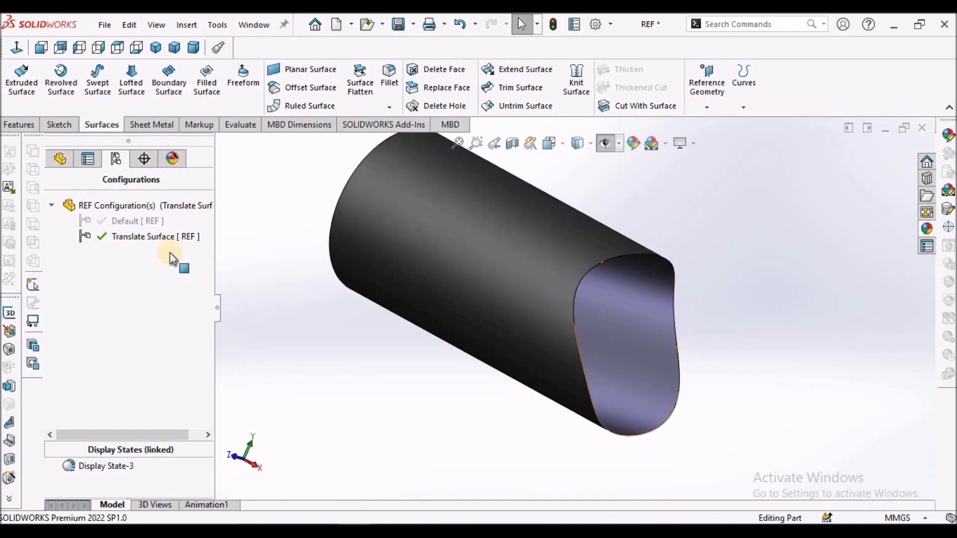
double_click(133, 222)
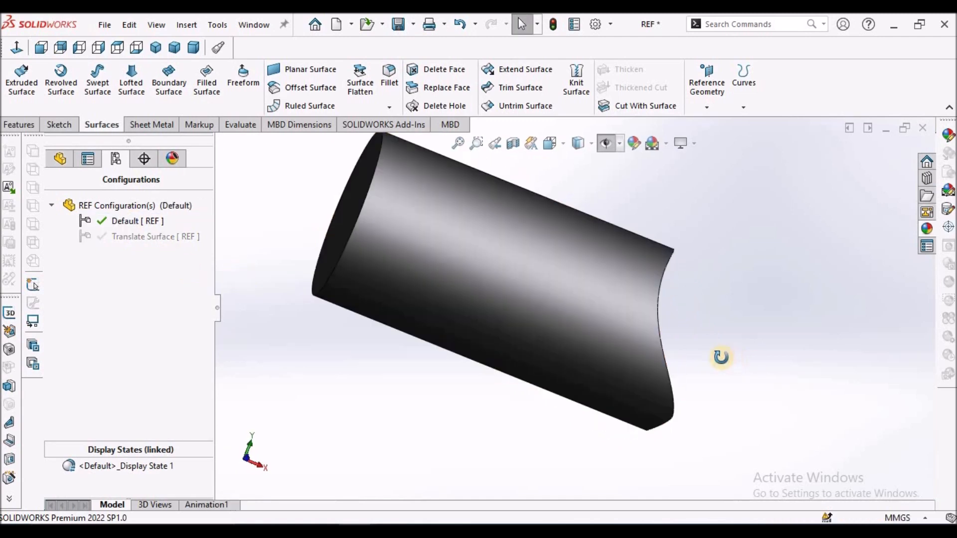
click(41, 47)
scroll(749, 335, down, 5)
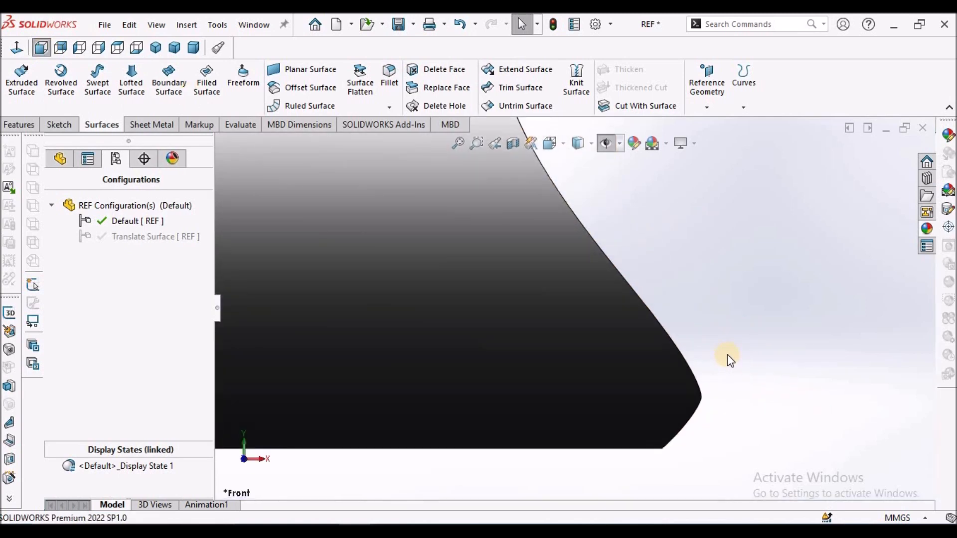
scroll(728, 354, up, 2)
Compare the cylinder's end face in REF's Translate Surface configuration with the one in its Default configuration
double_click(157, 237)
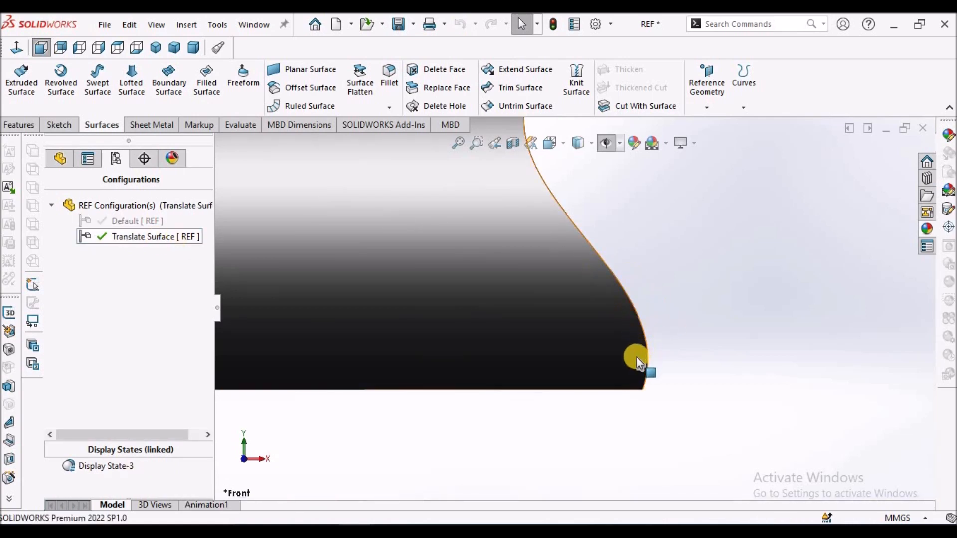
middle_drag(686, 323, 647, 313)
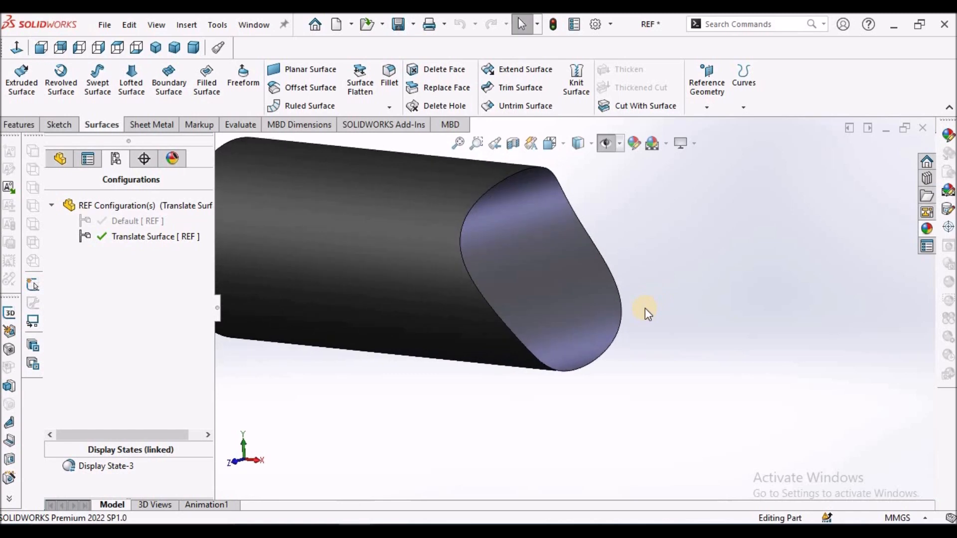
double_click(134, 220)
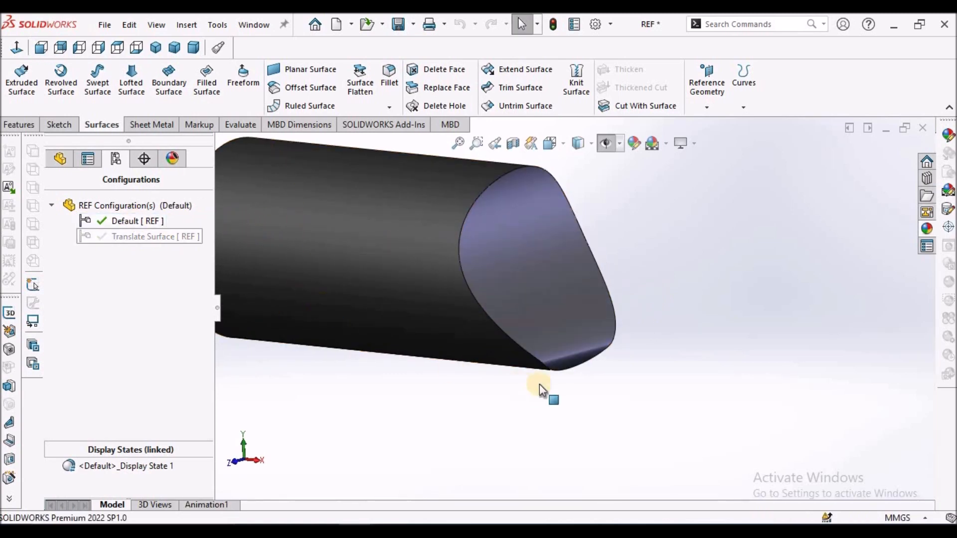
scroll(692, 334, up, 3)
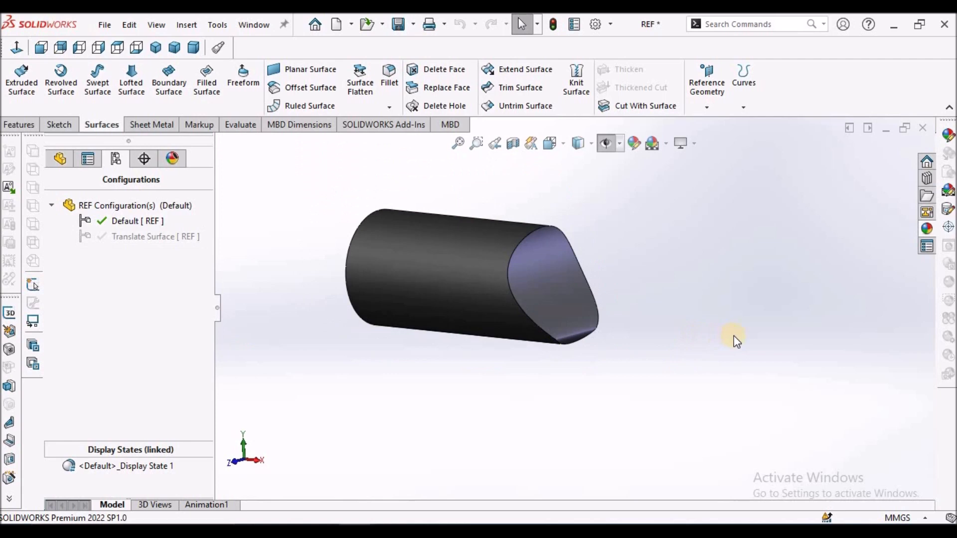
scroll(558, 337, down, 4)
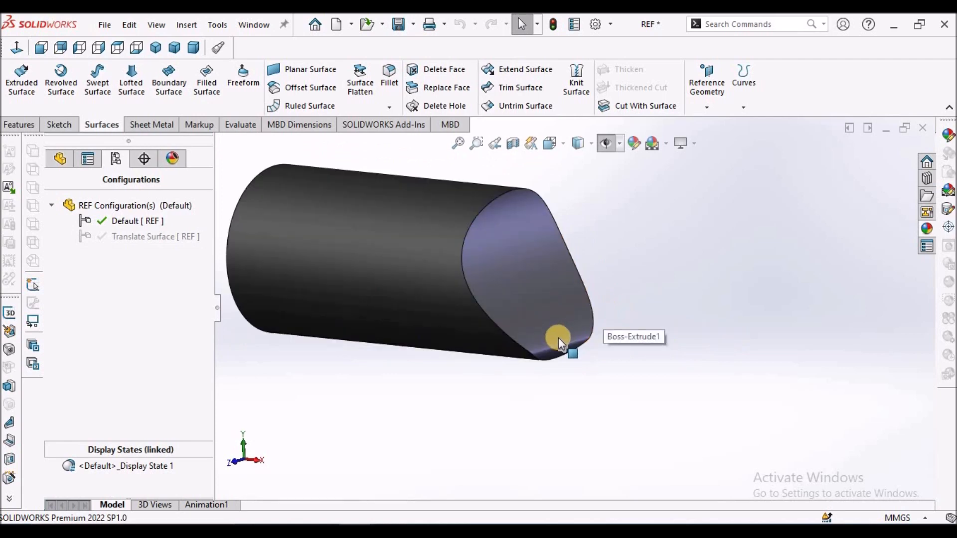
click(556, 346)
click(612, 381)
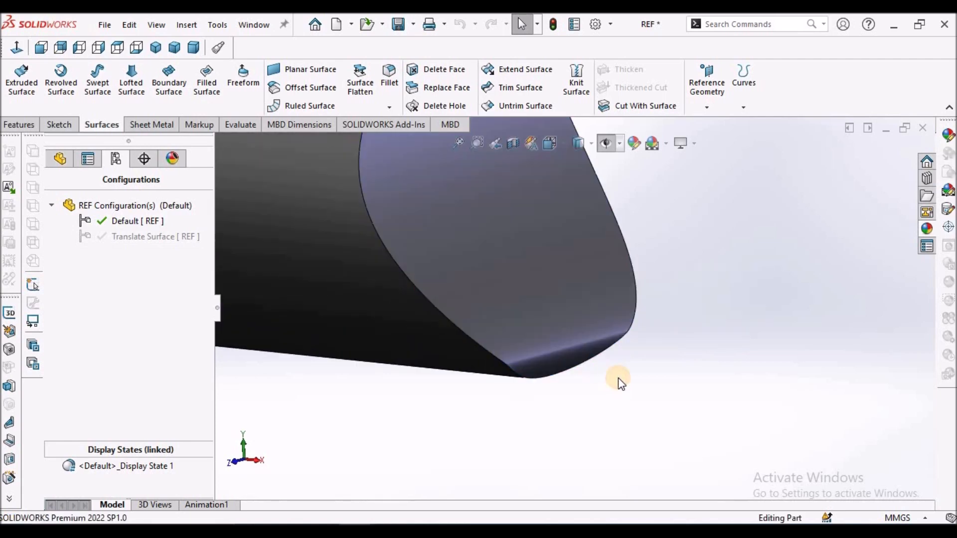
scroll(618, 380, up, 3)
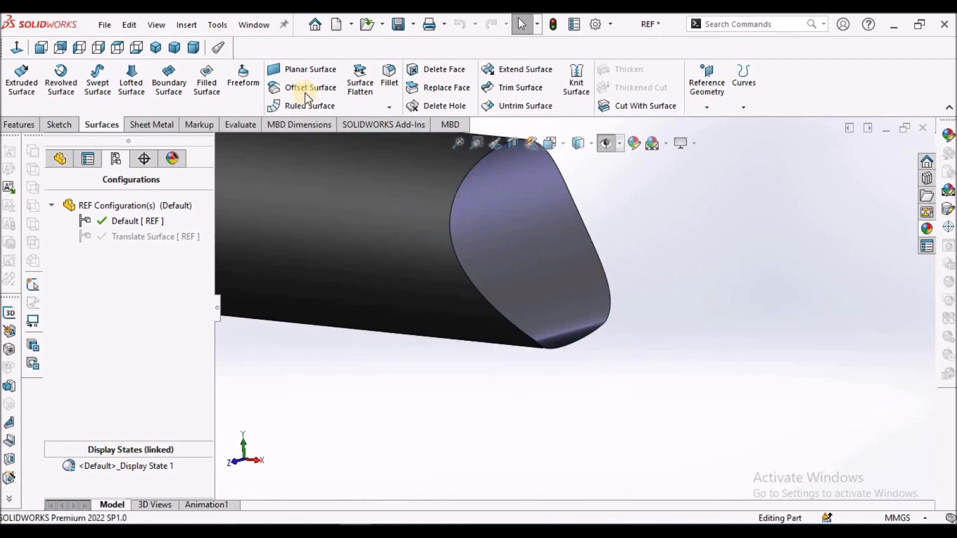
Activate REF's Translate Surface configuration and return to the Demo part
double_click(142, 238)
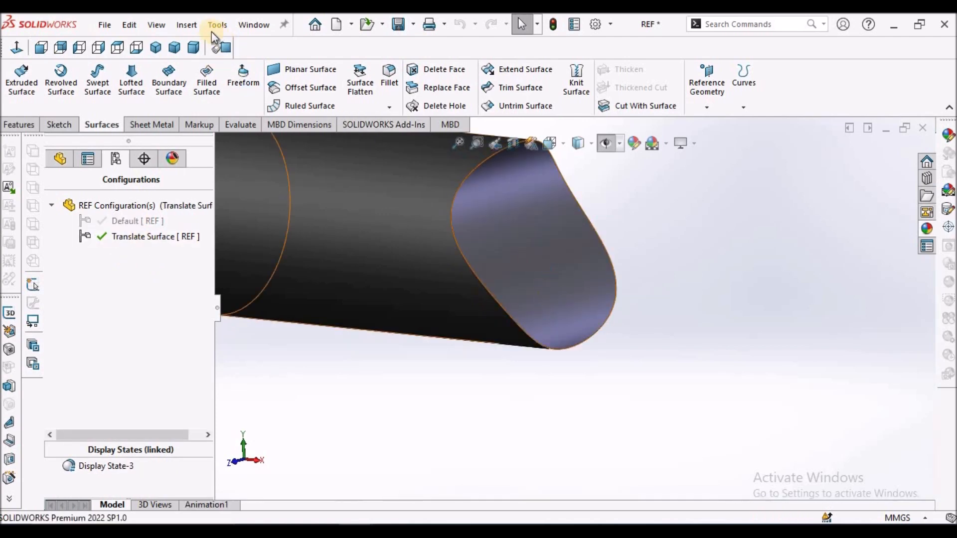
click(254, 25)
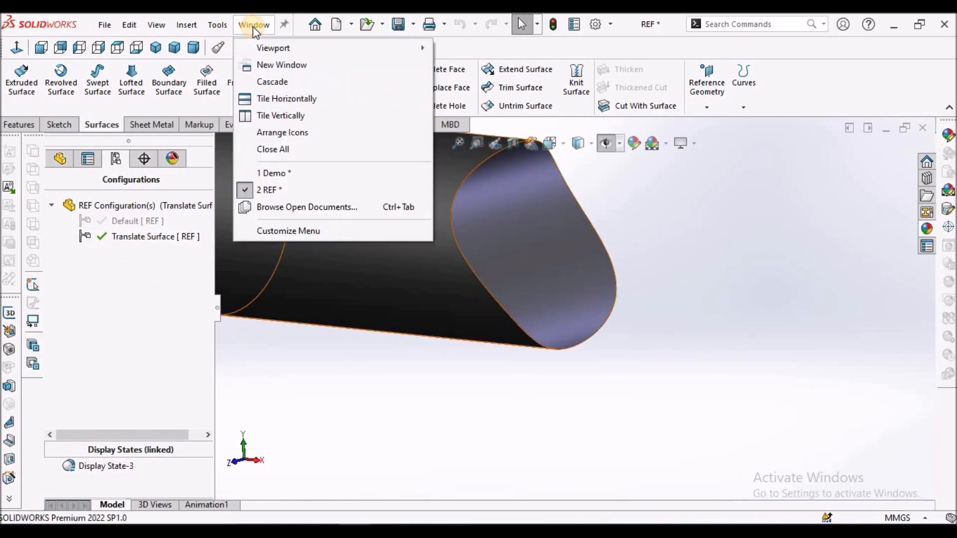
click(269, 174)
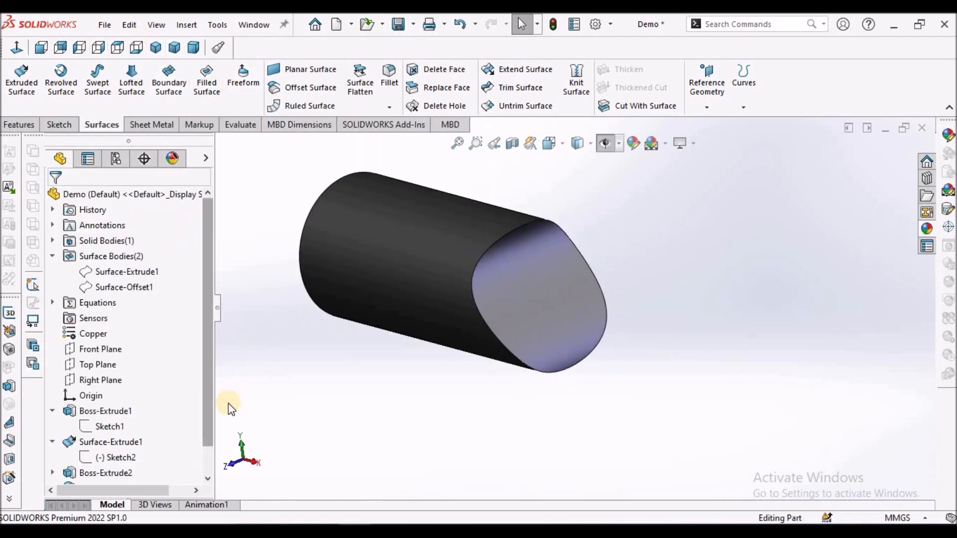
Edit Boss-Extrude2 and enable Reverse offset, checking the extrusion preview against the curved surface in the front view
click(40, 47)
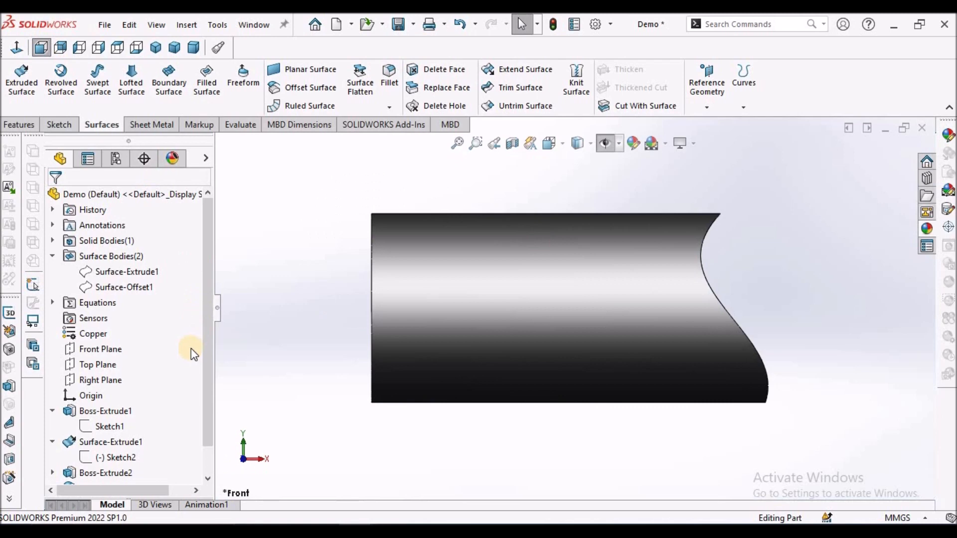
scroll(207, 418, down, 2)
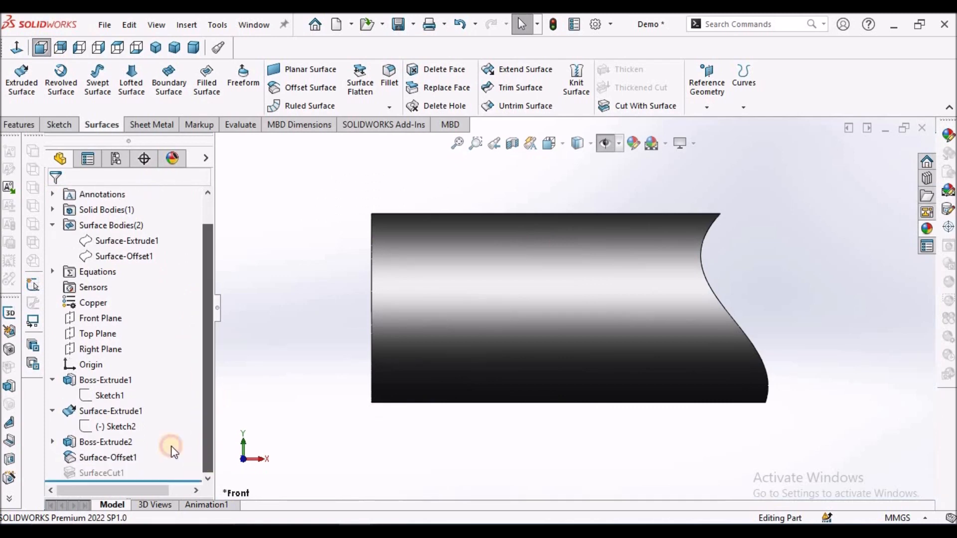
right_click(109, 443)
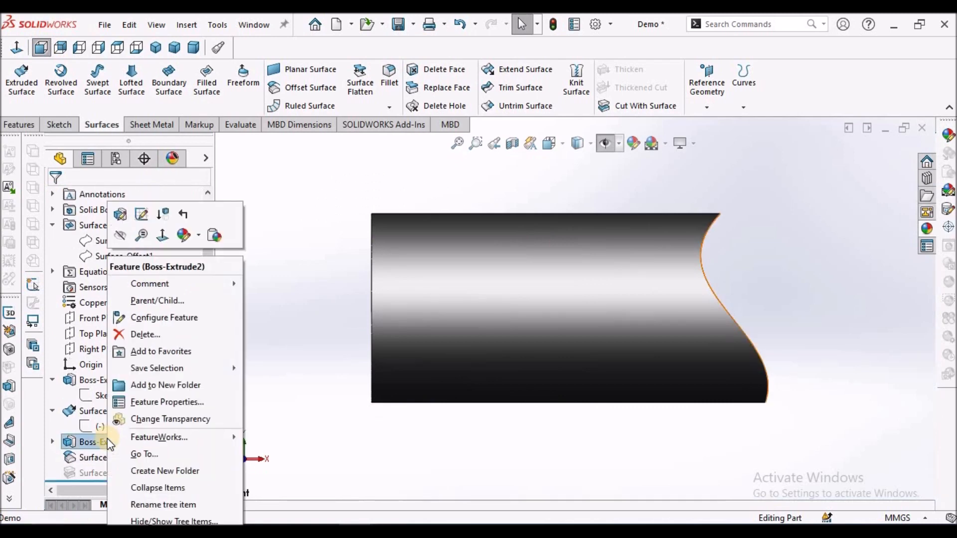
click(121, 214)
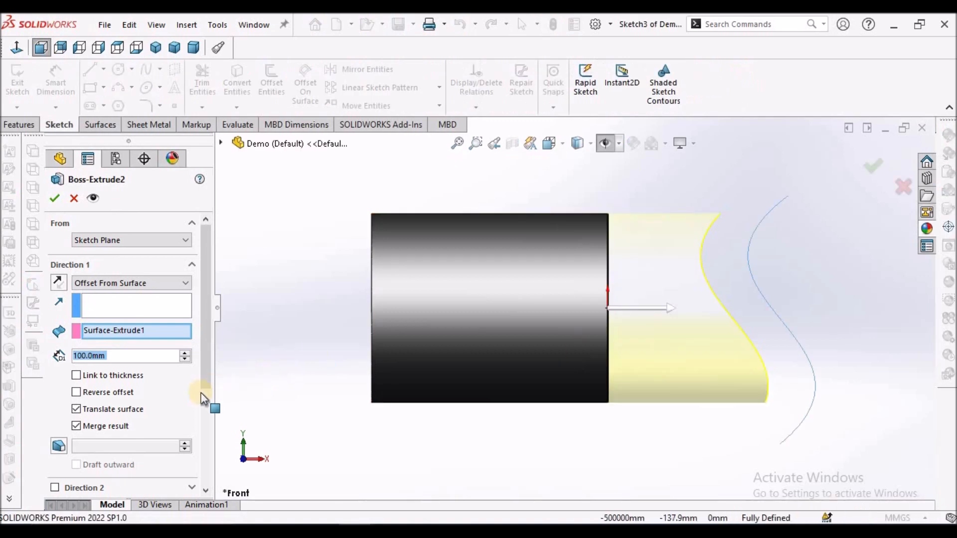
click(76, 392)
scroll(778, 322, up, 2)
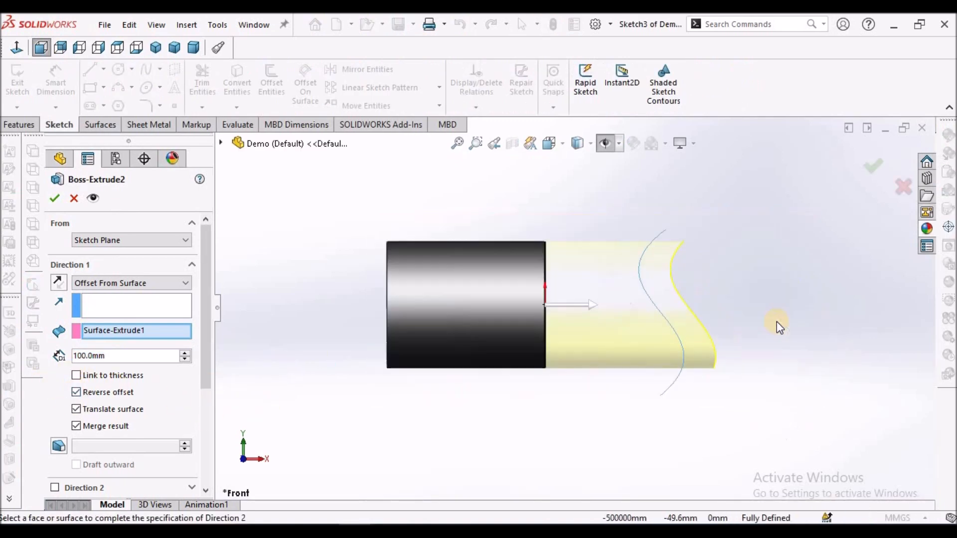
scroll(668, 333, down, 3)
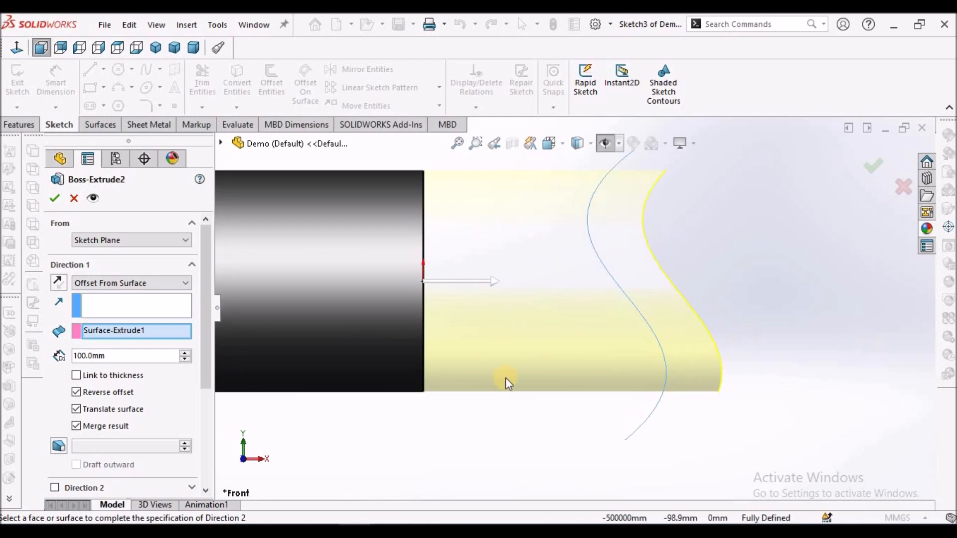
Compare the preview without and with Reverse offset, and accept Boss-Extrude2 with the option enabled
click(76, 392)
click(76, 392)
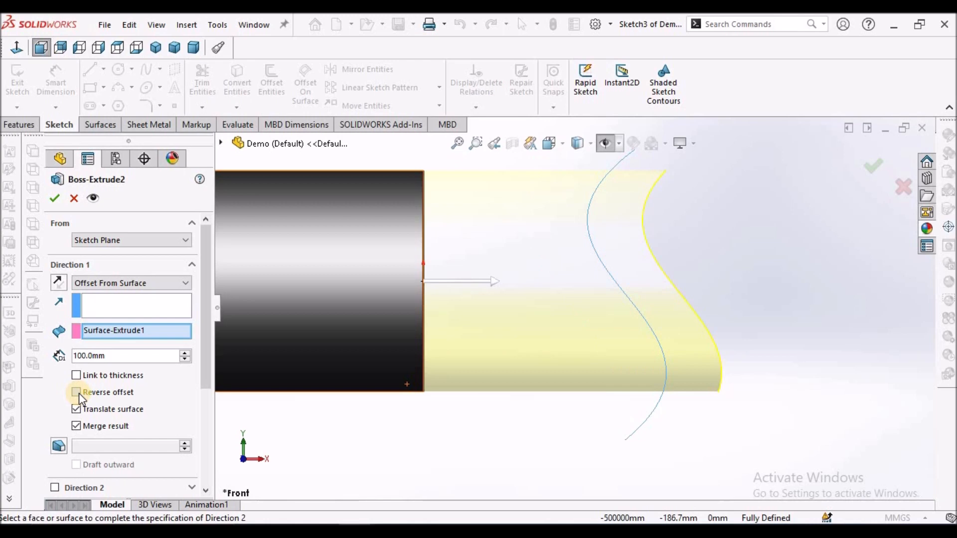
click(54, 199)
middle_drag(793, 292, 736, 305)
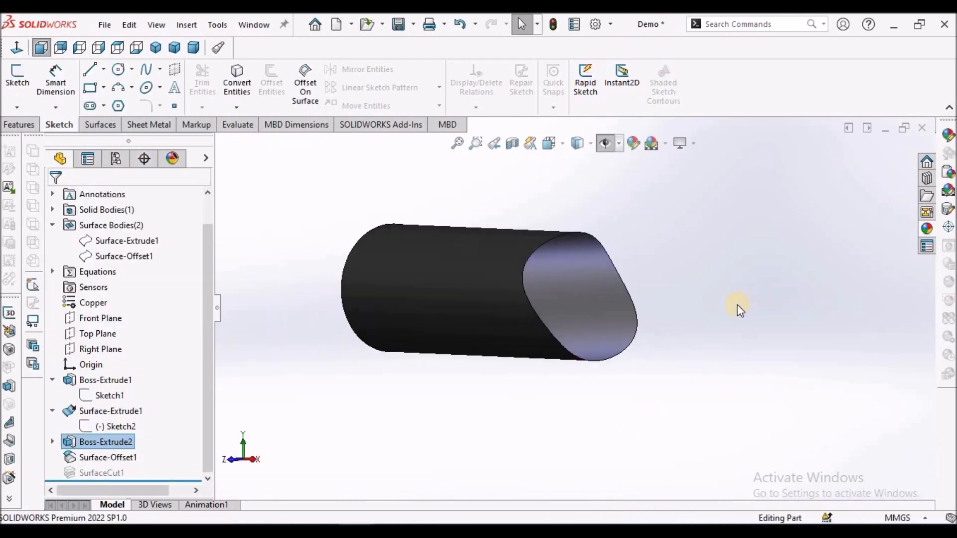
scroll(572, 327, down, 5)
middle_drag(636, 344, 658, 350)
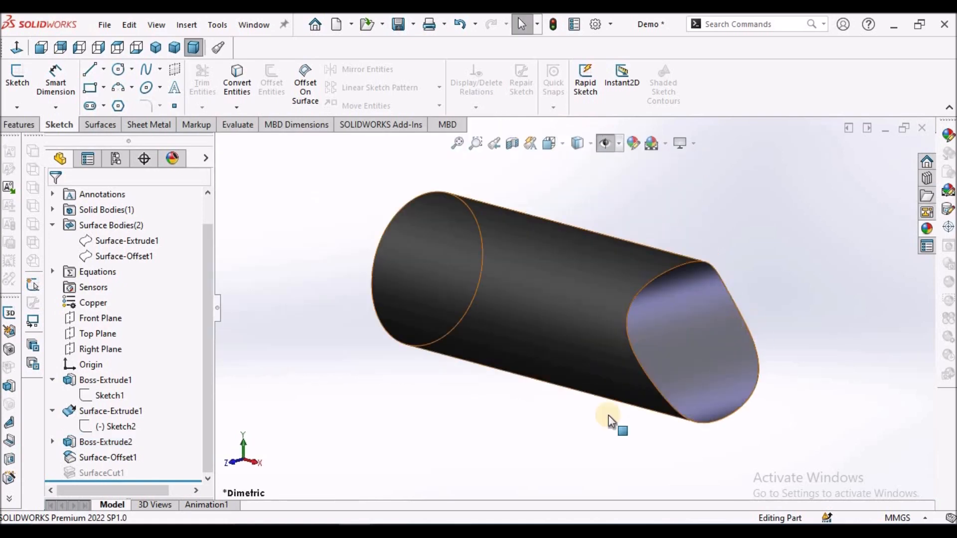